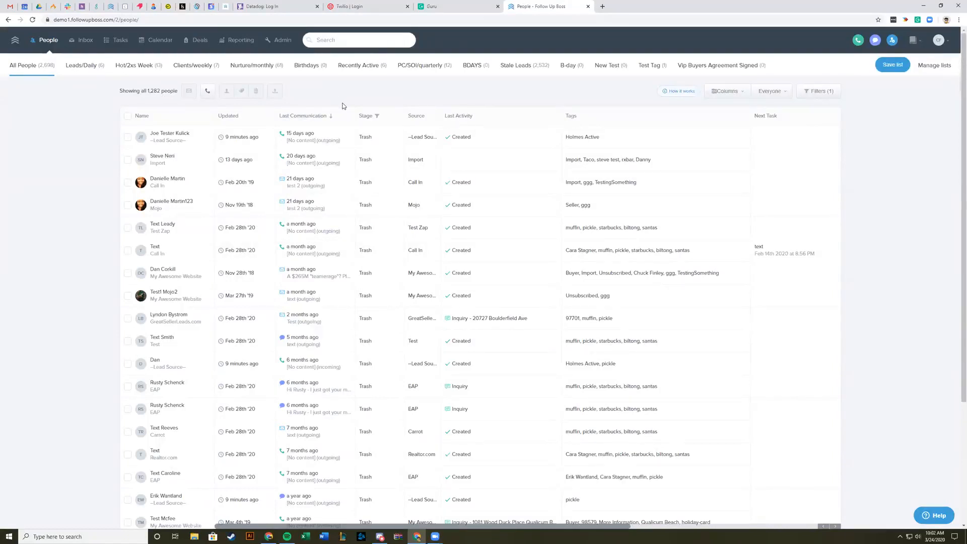
Step: Open the admin Phone Numbers management page and highlight the phone-numbers part of its web address
left_click(278, 40)
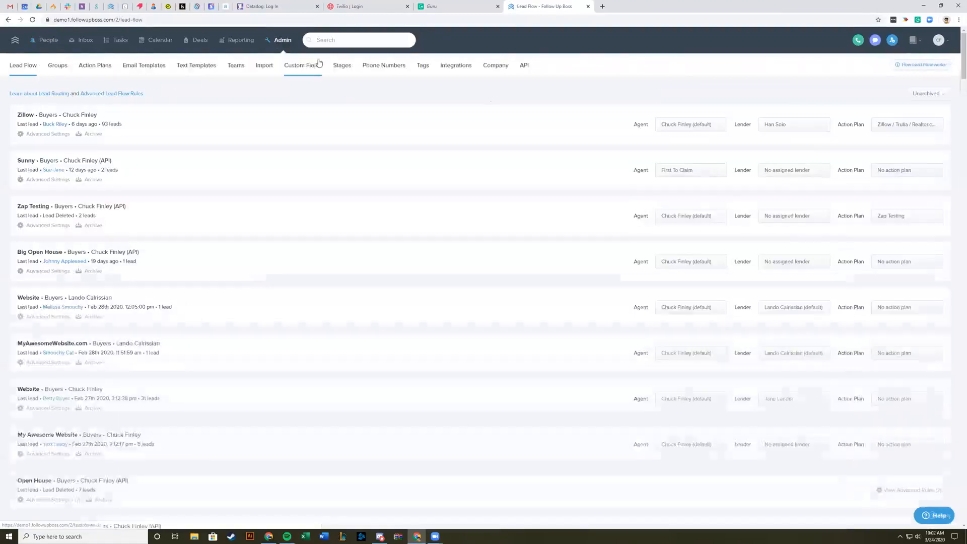
left_click(389, 72)
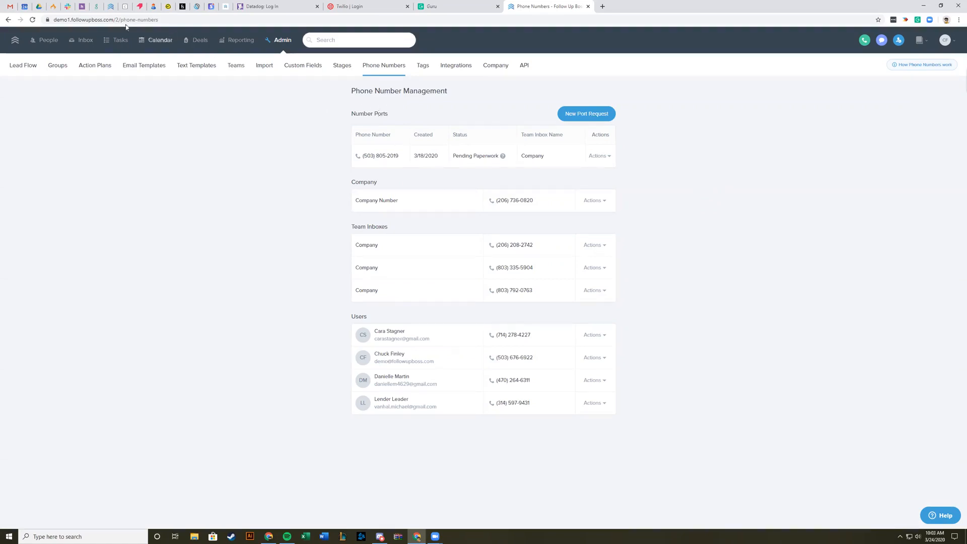
left_click_drag(119, 20, 178, 20)
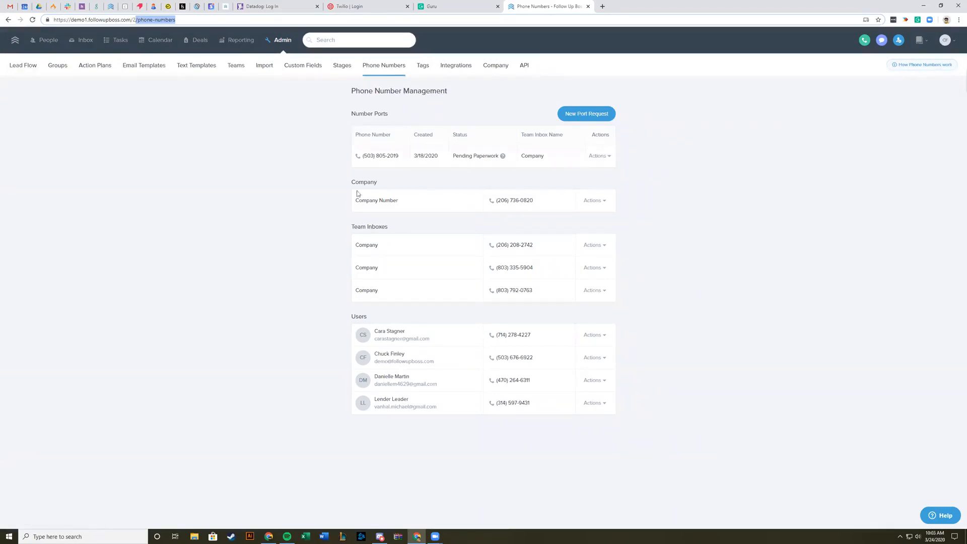
left_click(248, 196)
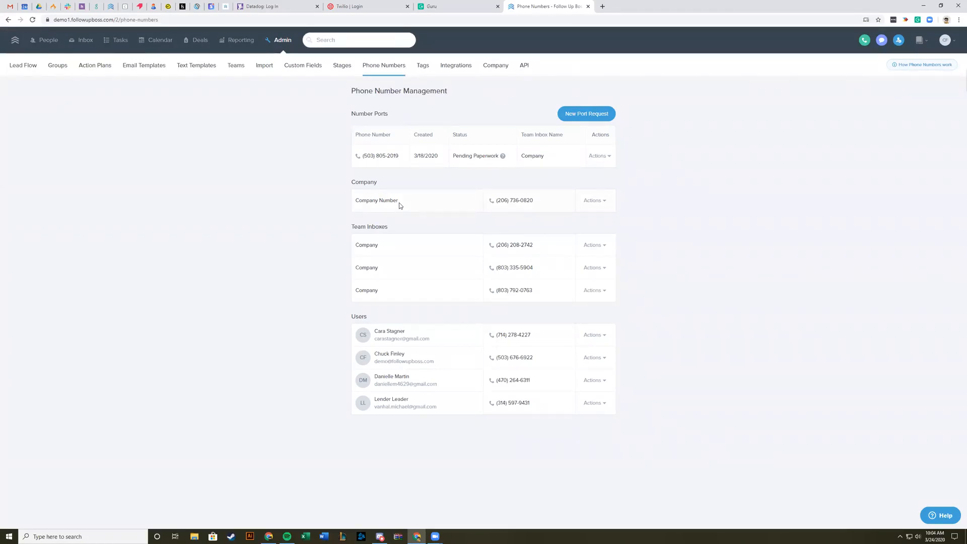
Step: Highlight the company number and the first listed user's number to compare the two types
left_click_drag(538, 203, 504, 205)
left_click(709, 224)
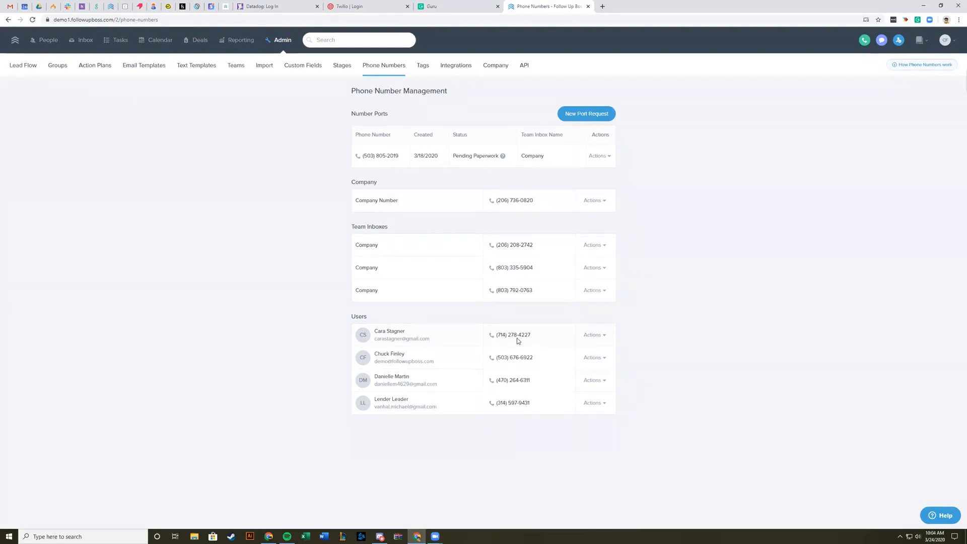
left_click_drag(542, 205, 491, 202)
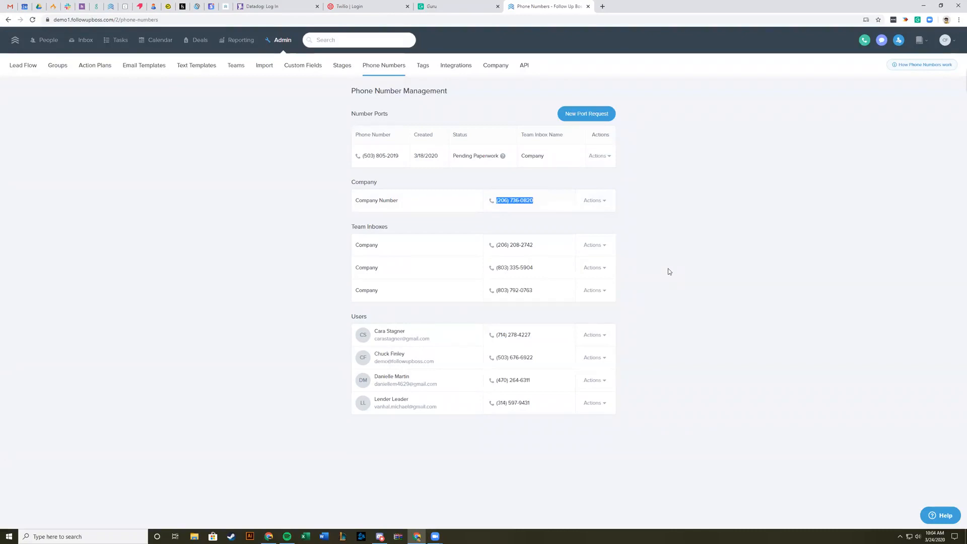
left_click_drag(534, 336, 493, 337)
left_click(698, 358)
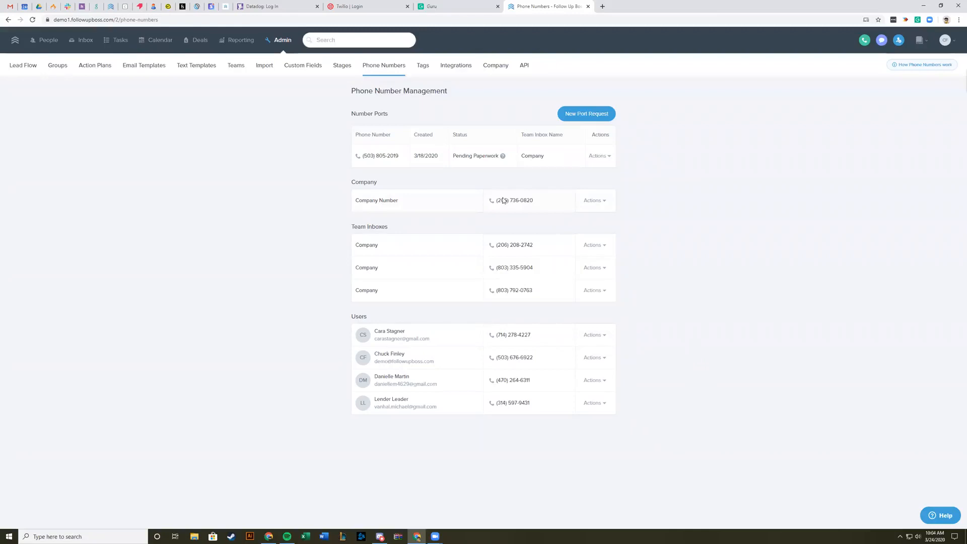
left_click(548, 207)
left_click_drag(493, 335, 535, 339)
left_click(667, 345)
Step: Examine the team inbox numbers, highlighting them alongside the company number and a user's number
triple_click(530, 248)
left_click(658, 251)
left_click_drag(495, 271, 565, 273)
left_click(313, 277)
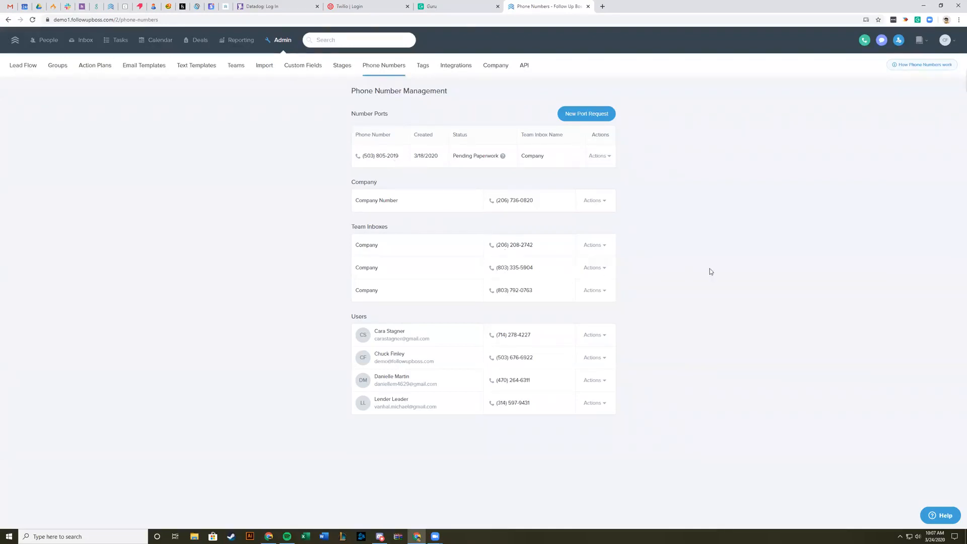
left_click_drag(498, 202, 537, 213)
left_click_drag(536, 247, 493, 251)
left_click_drag(595, 321, 495, 340)
left_click(748, 328)
Step: Open the Company team inbox for editing and highlight its company number
left_click(83, 40)
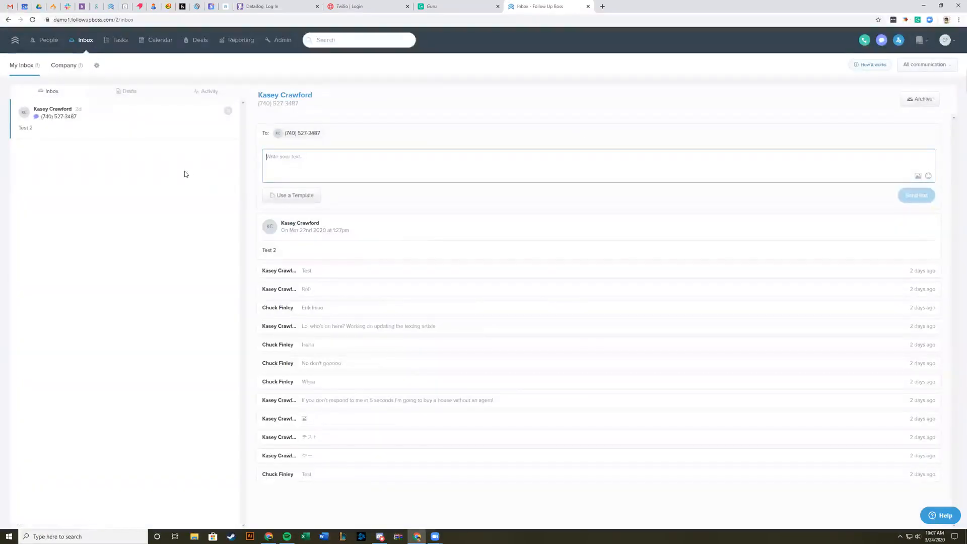
left_click(78, 70)
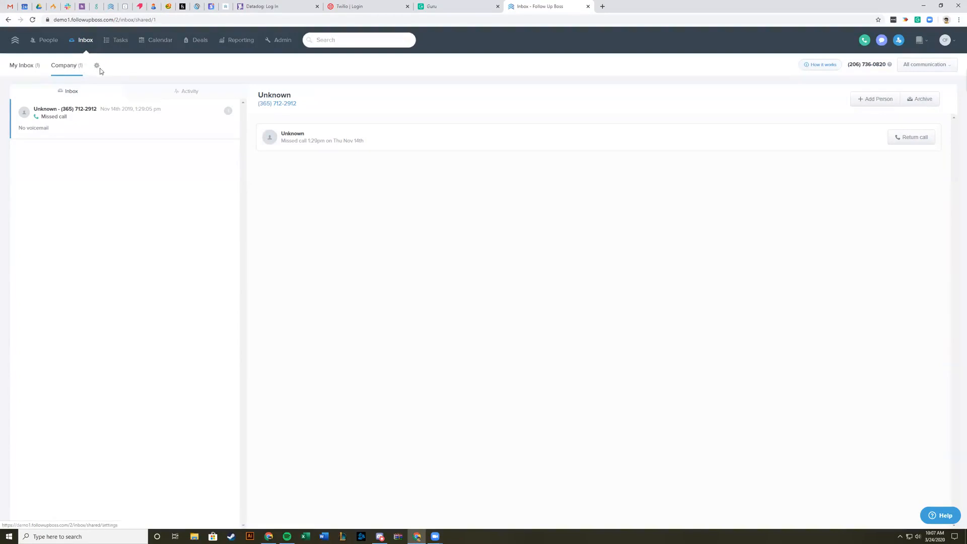
left_click(97, 67)
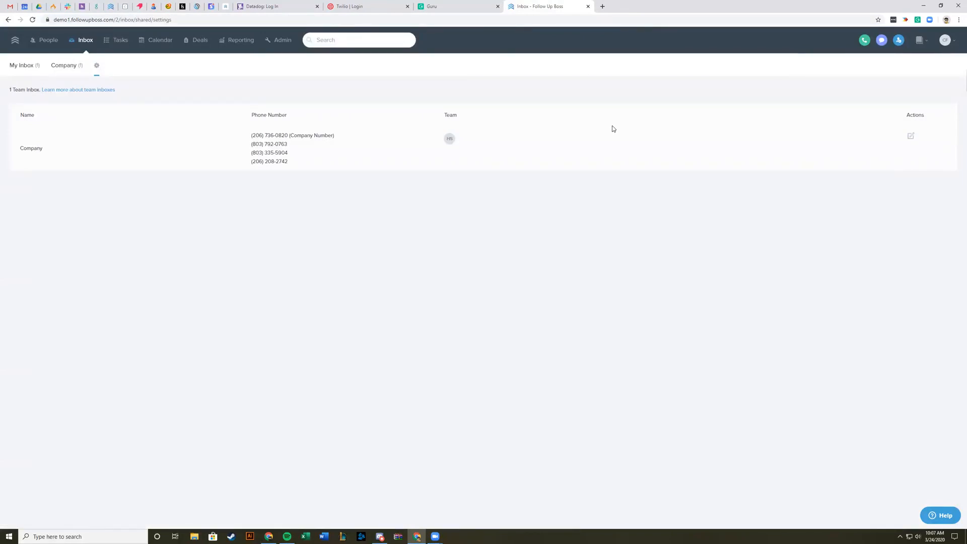
left_click(911, 141)
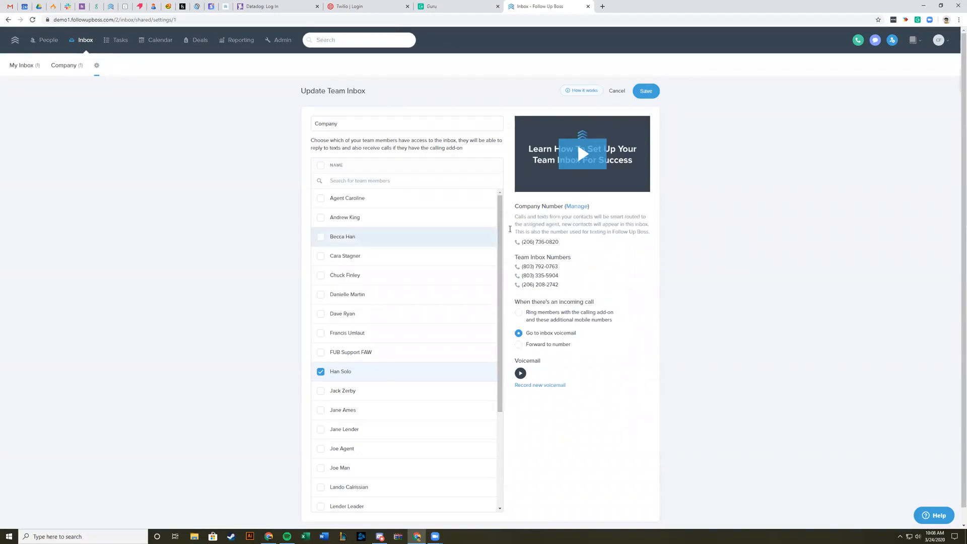
mouse_move(564, 249)
left_mouse_down()
mouse_move(520, 249)
mouse_move(568, 243)
left_mouse_up()
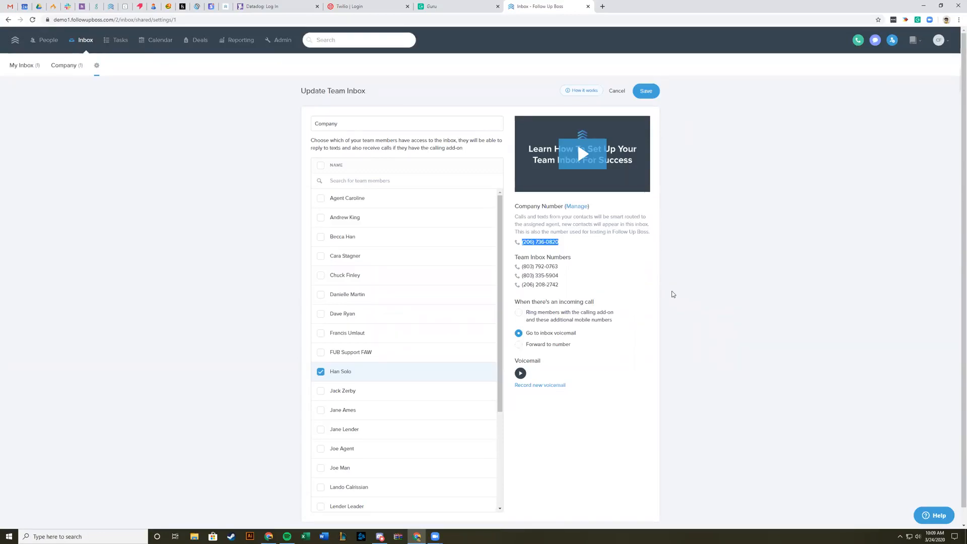
left_click(673, 291)
left_click_drag(522, 244, 560, 242)
left_click(616, 249)
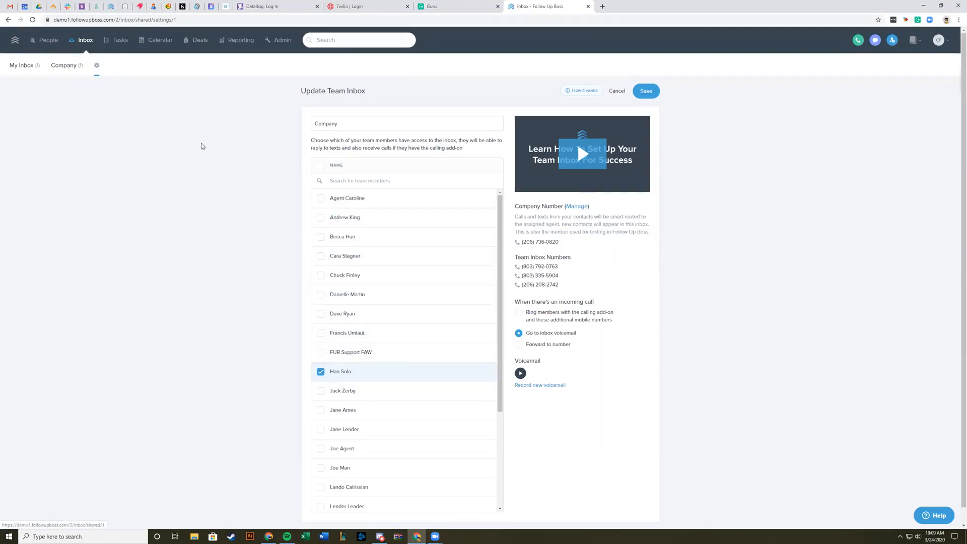
Step: Give the first and third listed team members inbox access and set incoming calls to ring members with the calling add-on
left_click(320, 199)
left_click(321, 237)
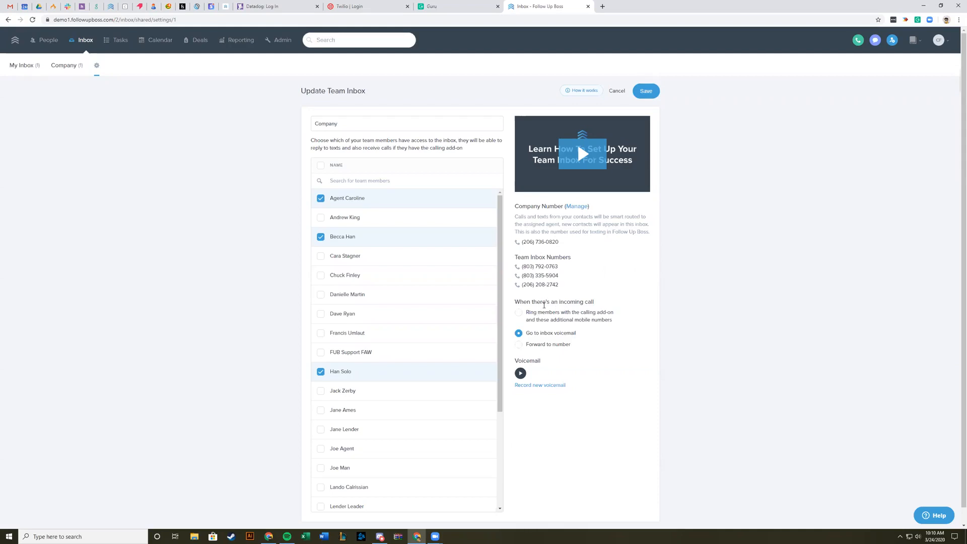
left_click(518, 314)
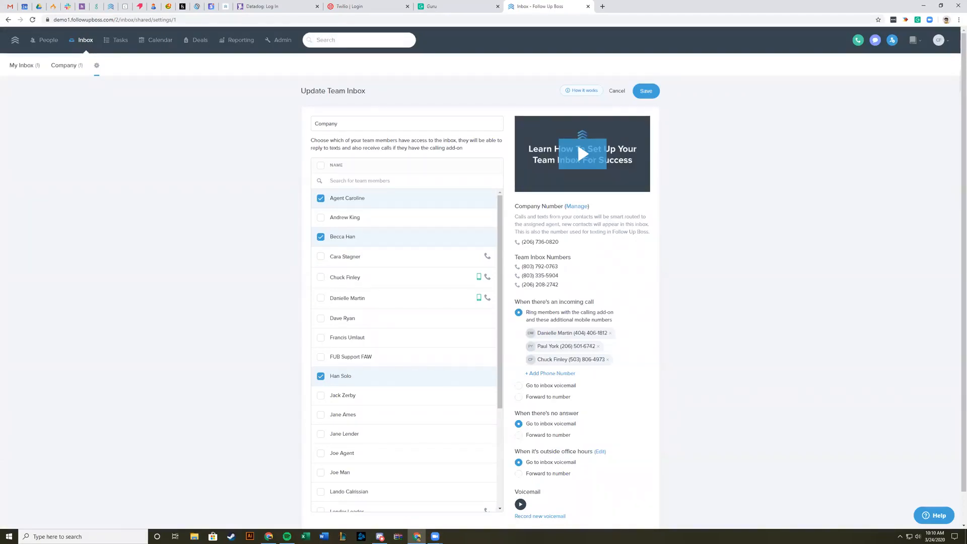
Step: Add and highlight a new mobile phone number among the additional numbers that ring on incoming calls
left_click(561, 375)
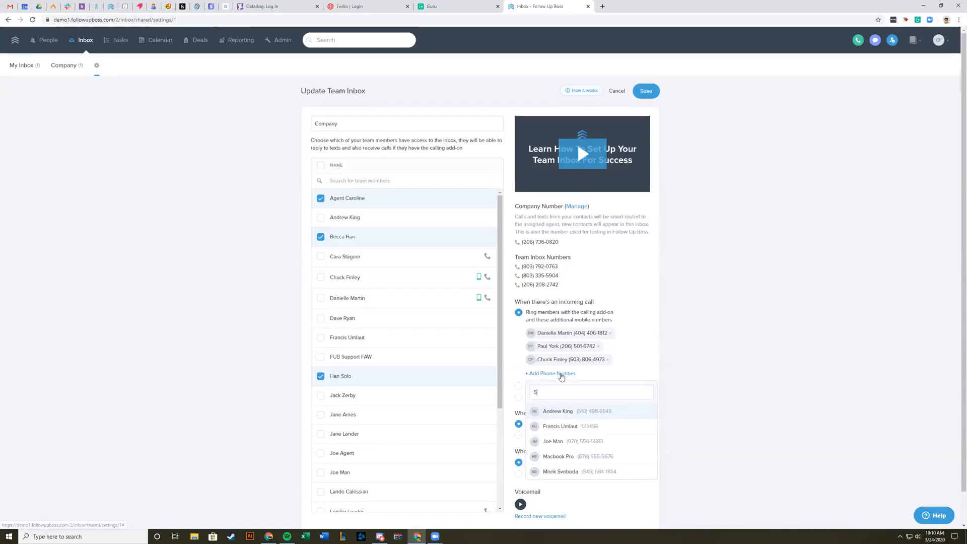
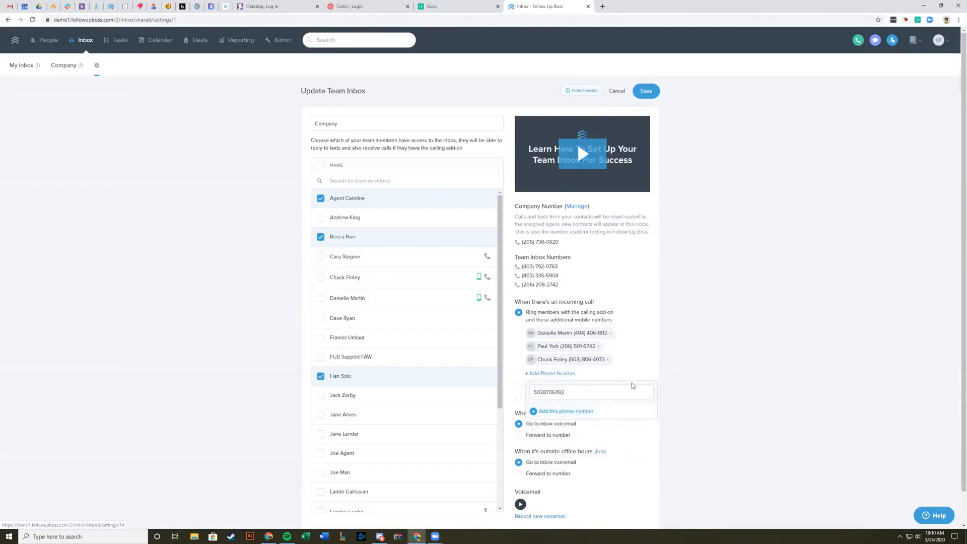
left_click(570, 412)
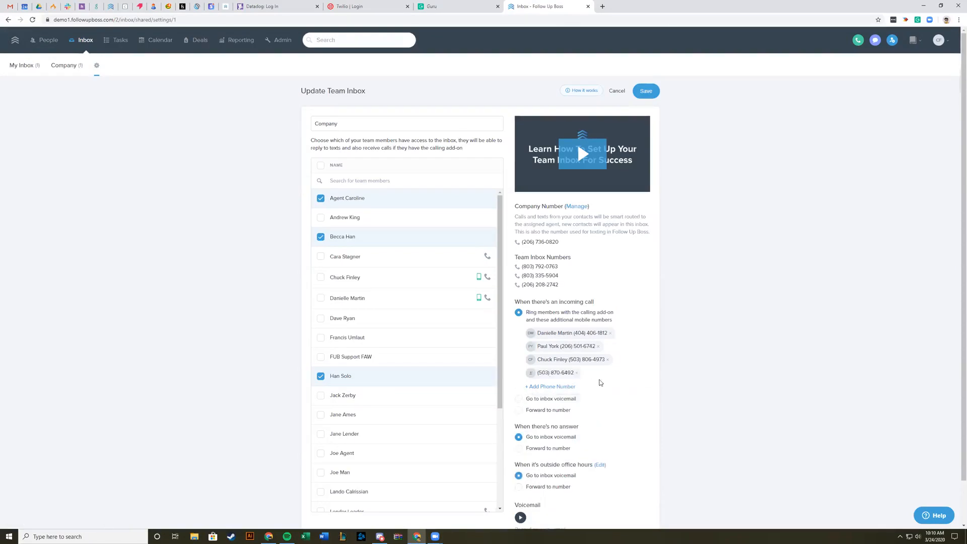
left_click_drag(539, 375, 573, 375)
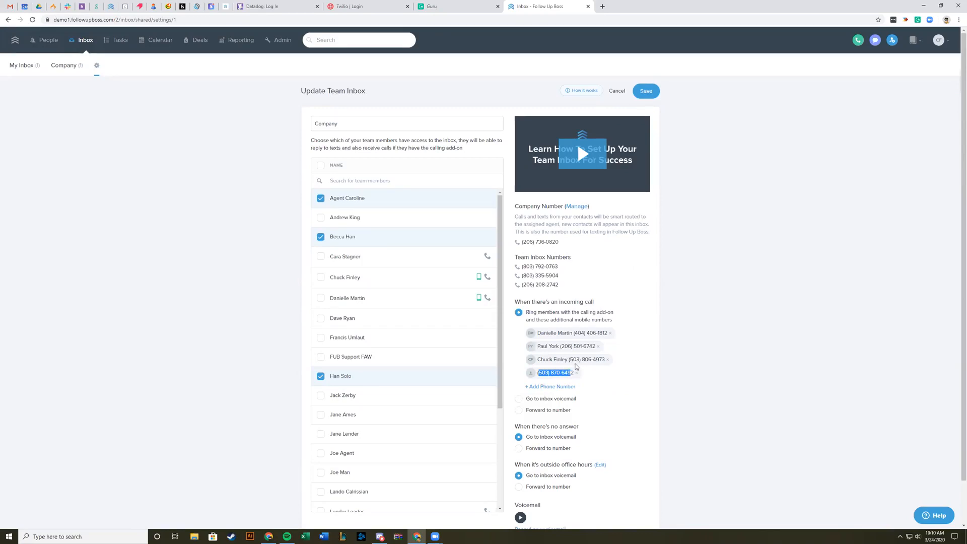
left_click(751, 321)
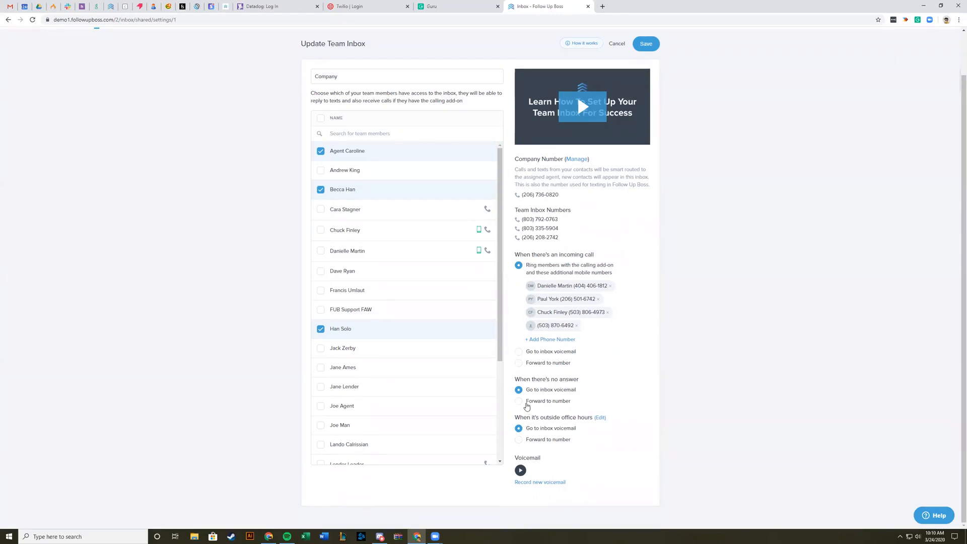
Step: Try forwarding to a number for unanswered and outside-office-hours calls, restoring inbox voicemail for unanswered calls
left_click(519, 403)
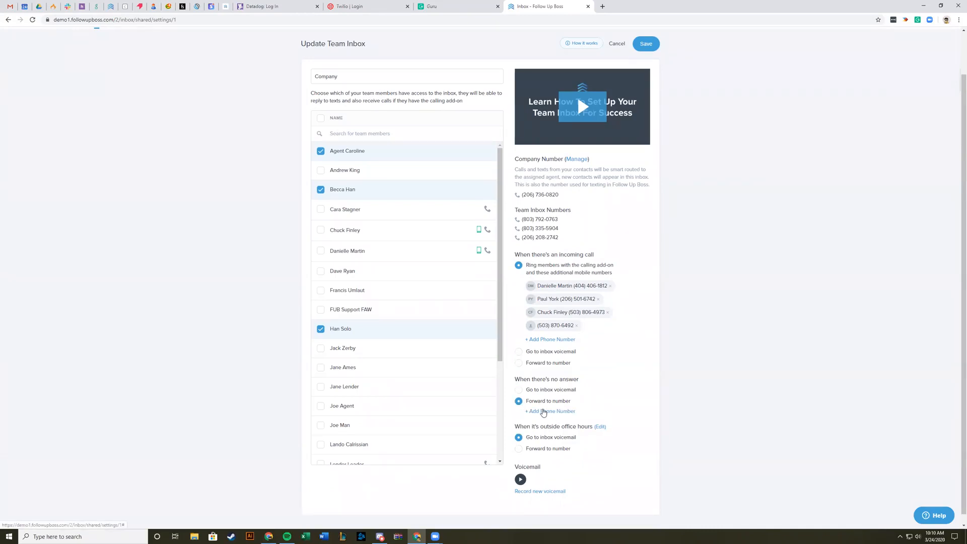
left_click(539, 390)
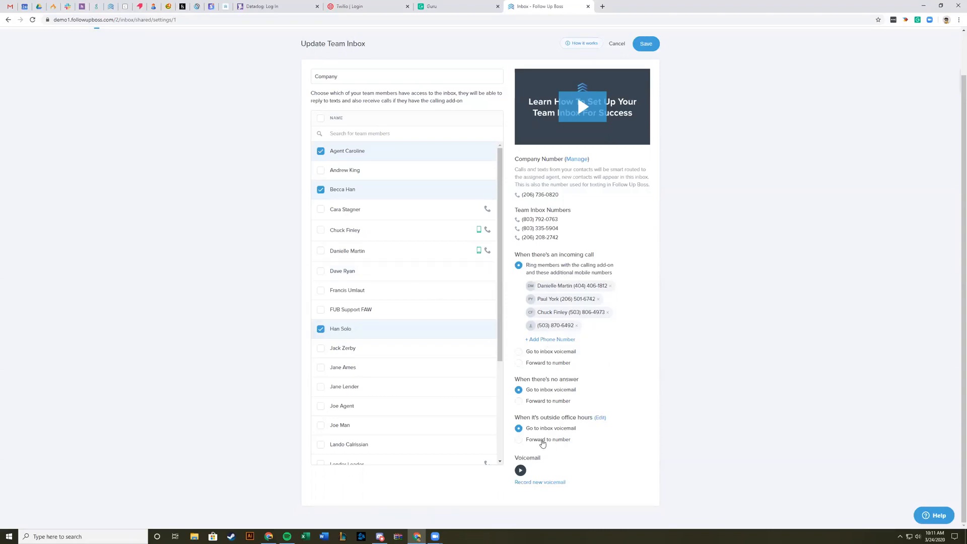
left_click(544, 441)
left_click(548, 451)
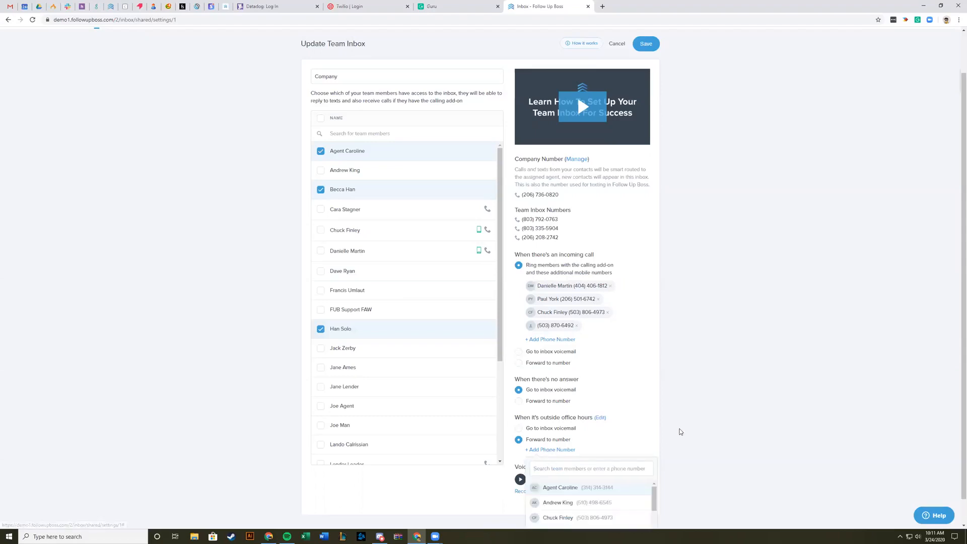
left_click(684, 429)
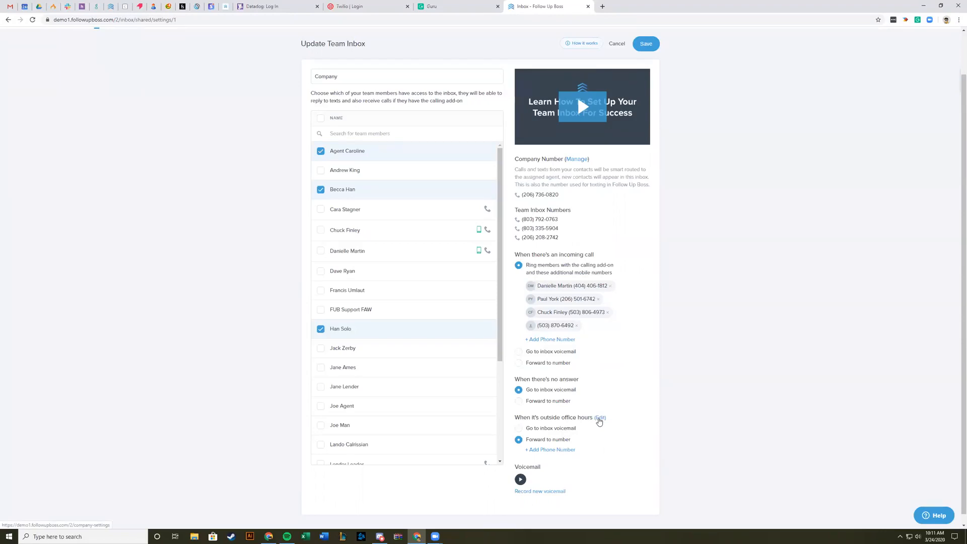
Step: View the company's office hours settings, return to the Company team inbox form and highlight its company and team inbox numbers
left_click(600, 420)
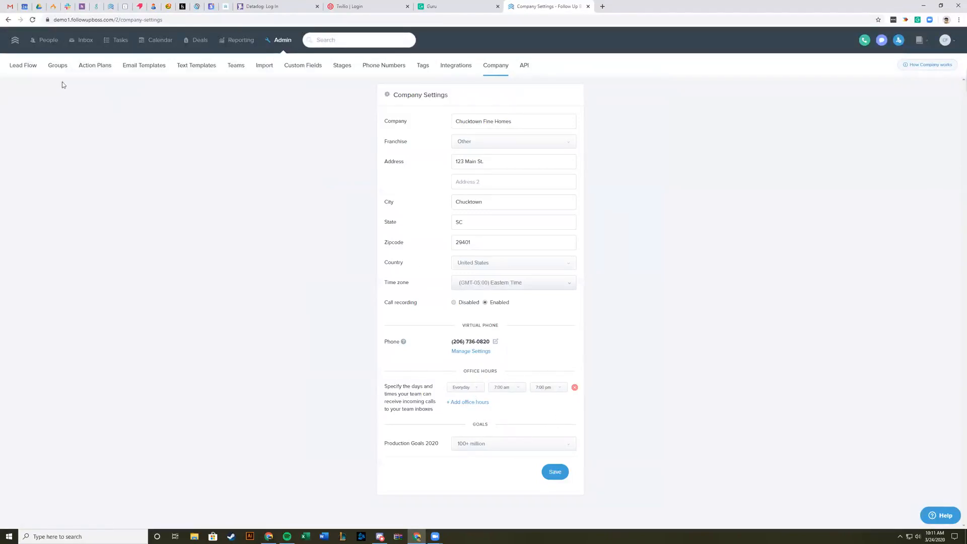
left_click(8, 20)
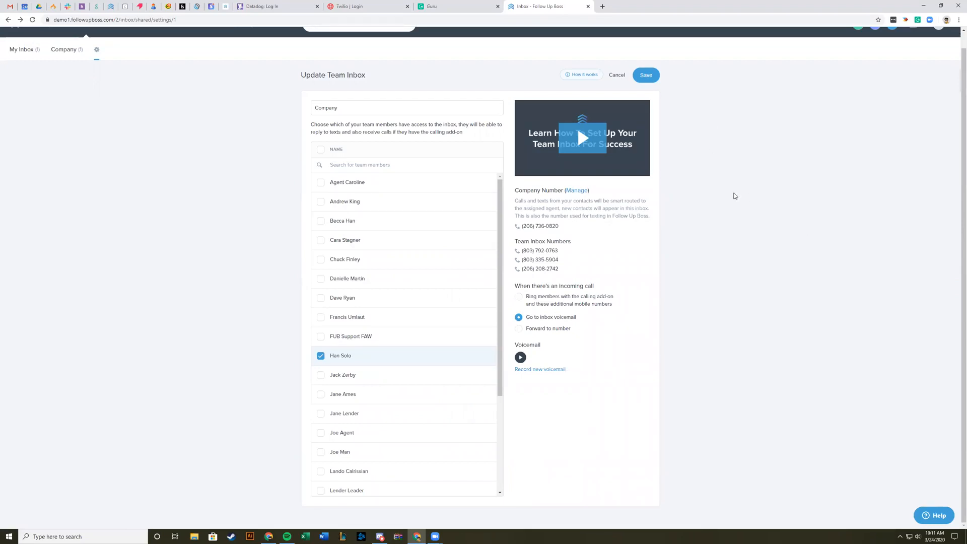
left_click_drag(560, 227, 524, 227)
left_click_drag(560, 270, 520, 254)
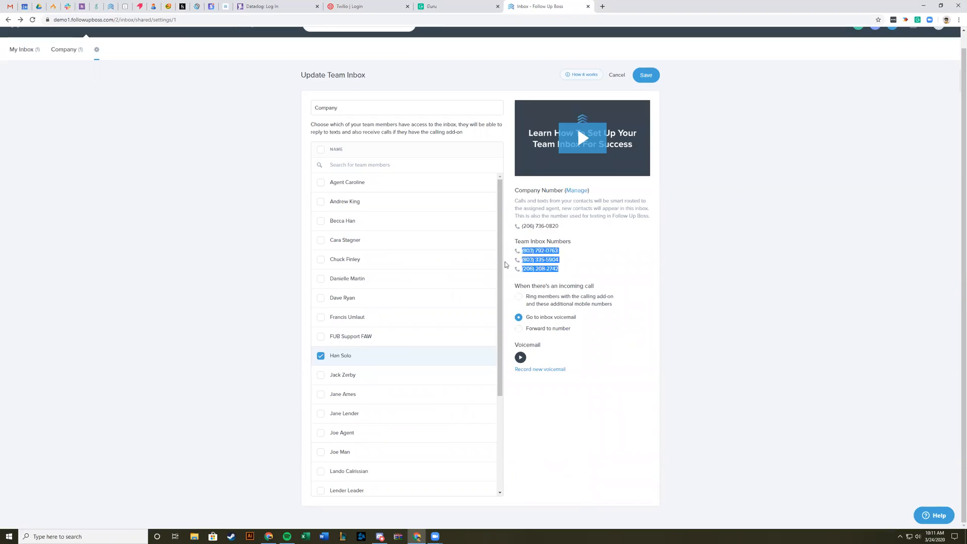
left_click(568, 272)
left_click_drag(562, 271, 521, 225)
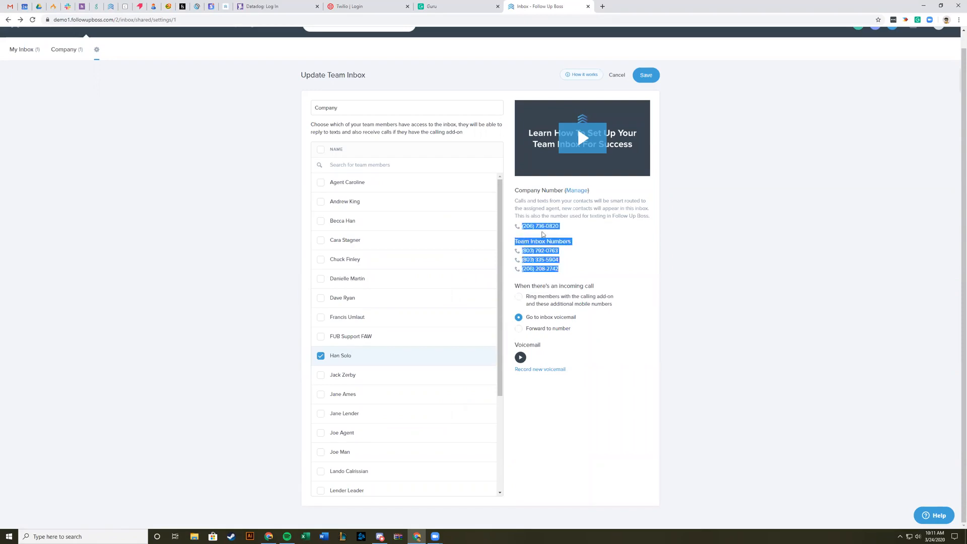
left_click(586, 245)
Step: Set incoming calls to ring members with the calling add-on and give inbox access to the two members marked with mobile and desktop calling
left_click(542, 304)
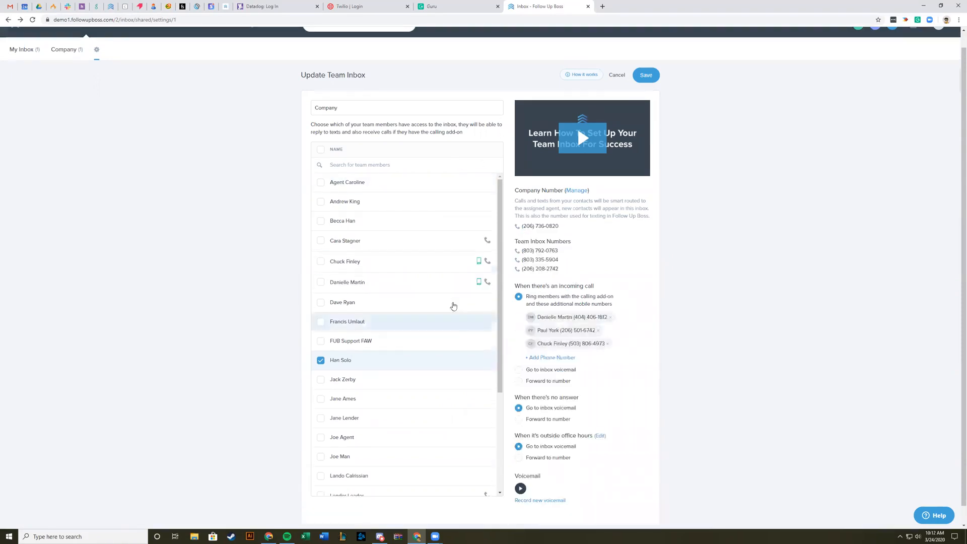
left_click(321, 282)
left_click(321, 262)
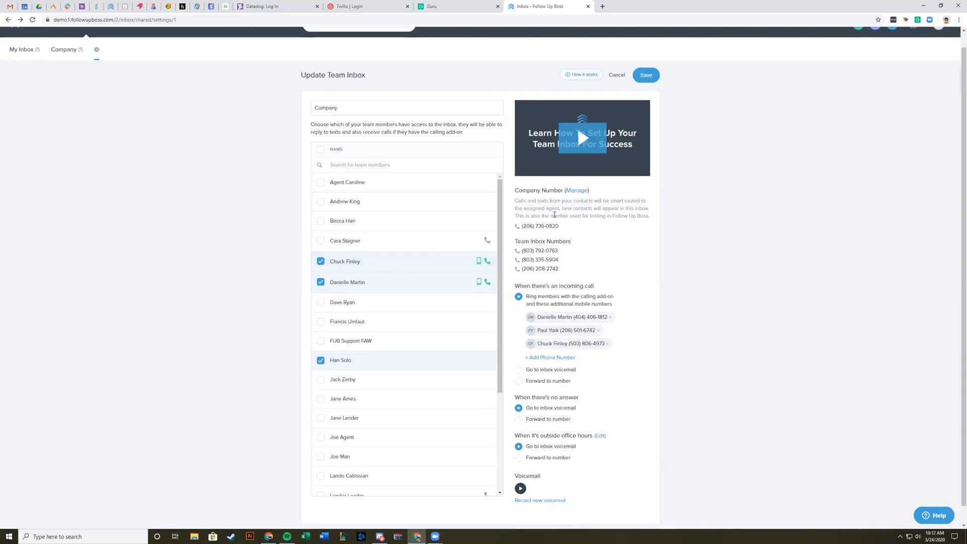
scroll(561, 259, "up", 1)
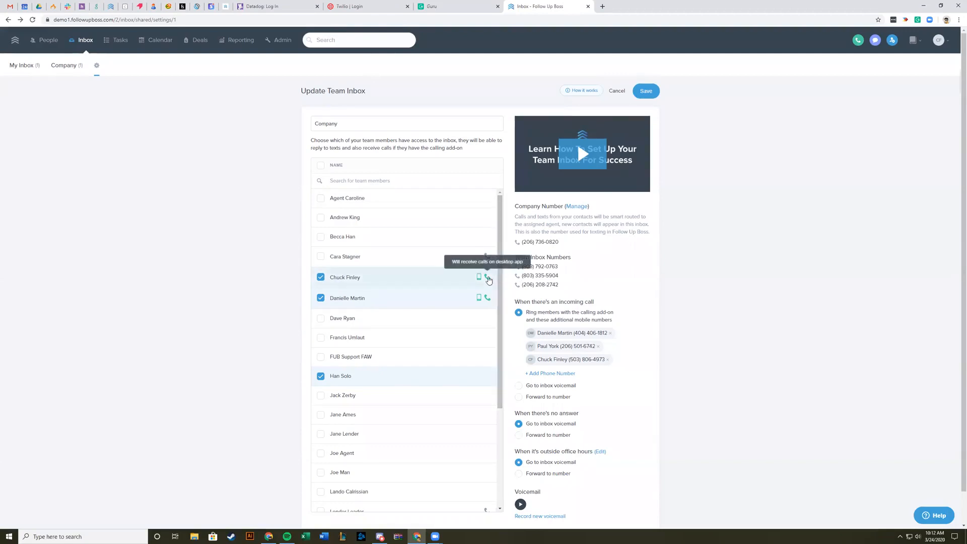
mouse_move(480, 281)
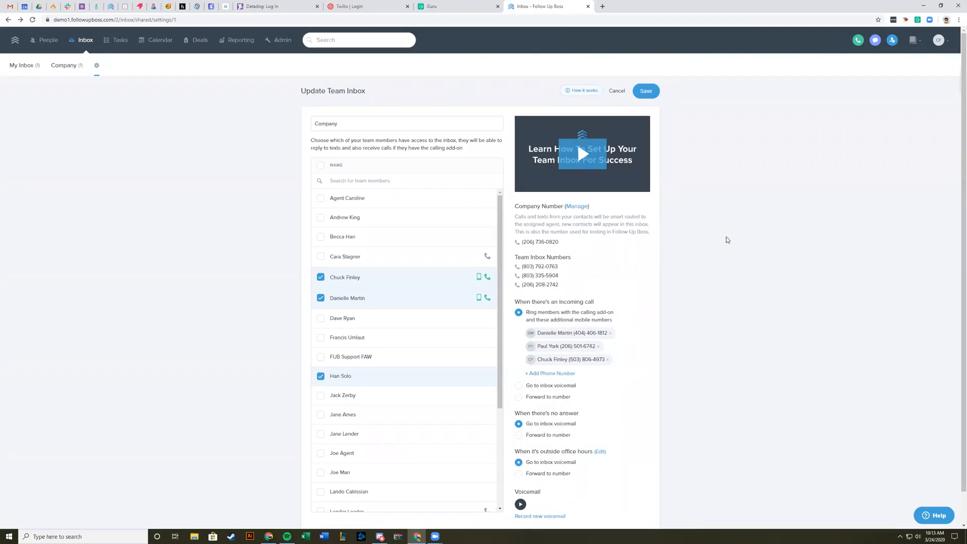
Step: Open the admin Company settings and highlight the call recording option
left_click(285, 37)
left_click(495, 65)
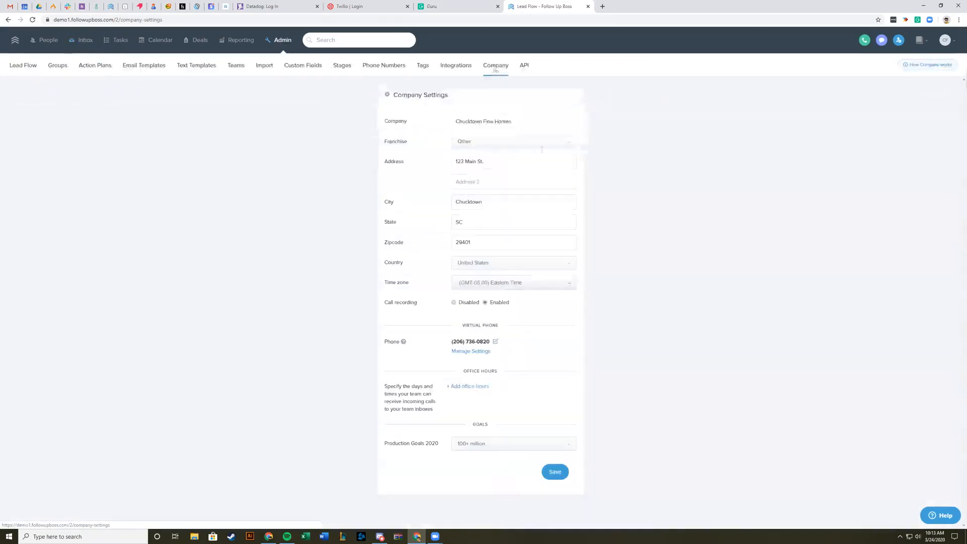
left_click_drag(380, 302, 520, 308)
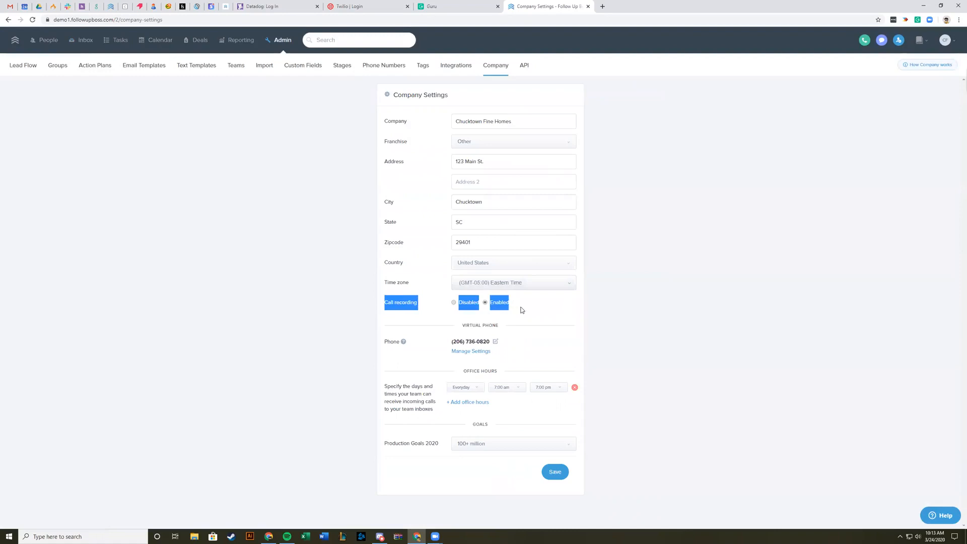
Step: Open the admin phone number management page and highlight the company and team inbox numbers and the first user's number
left_click(532, 308)
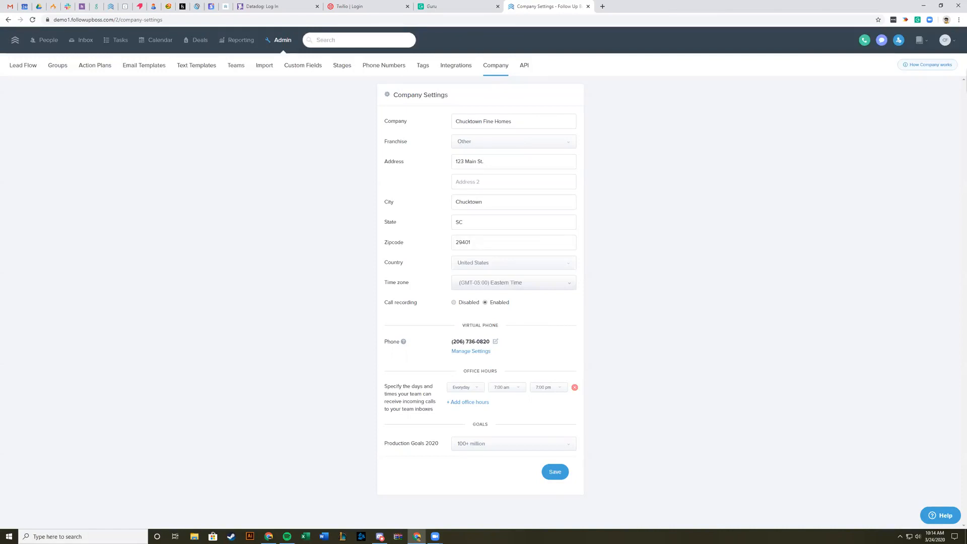
left_click(386, 69)
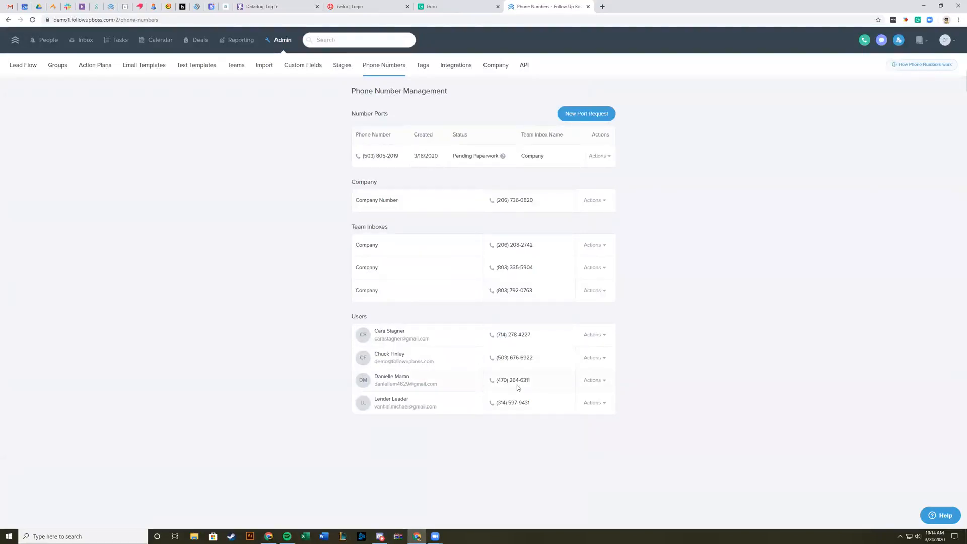
left_click_drag(496, 335, 542, 341)
left_click(789, 293)
left_click_drag(540, 291, 348, 177)
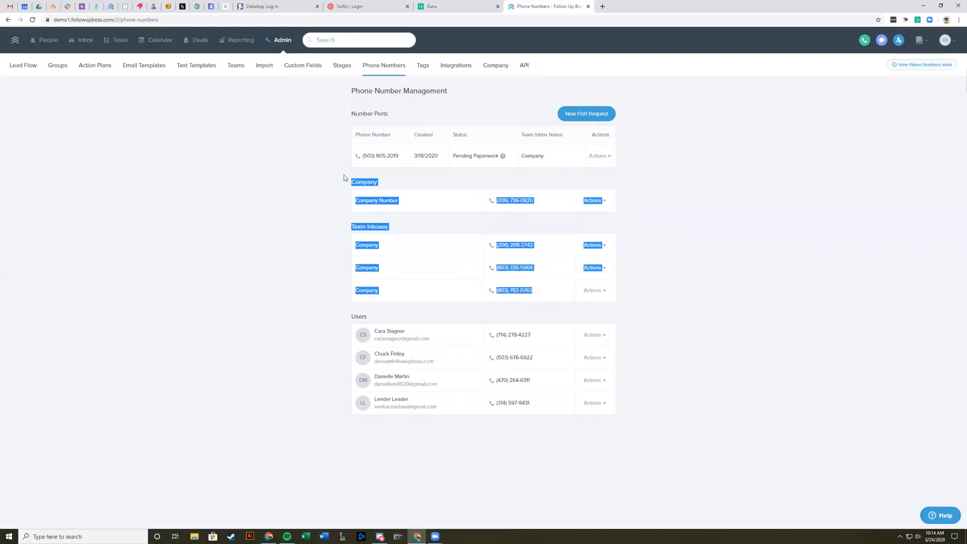
left_click(290, 207)
left_click_drag(543, 337, 486, 341)
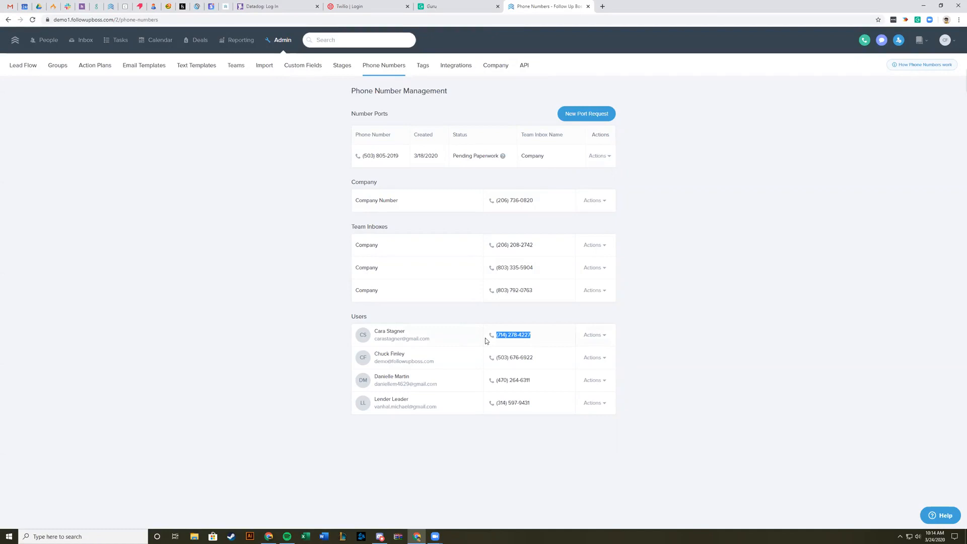
left_click(273, 318)
mouse_move(533, 337)
left_mouse_down()
mouse_move(490, 340)
mouse_move(538, 337)
left_mouse_up()
left_click(748, 338)
left_click(778, 309)
Step: Select all the displayed contacts in the All People list and start a new call list from them
left_click(51, 42)
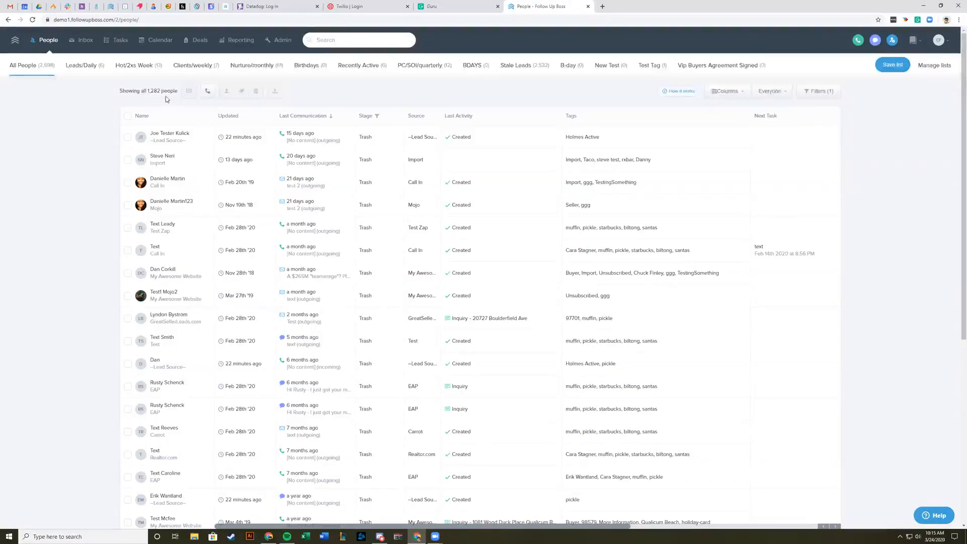
left_click(128, 116)
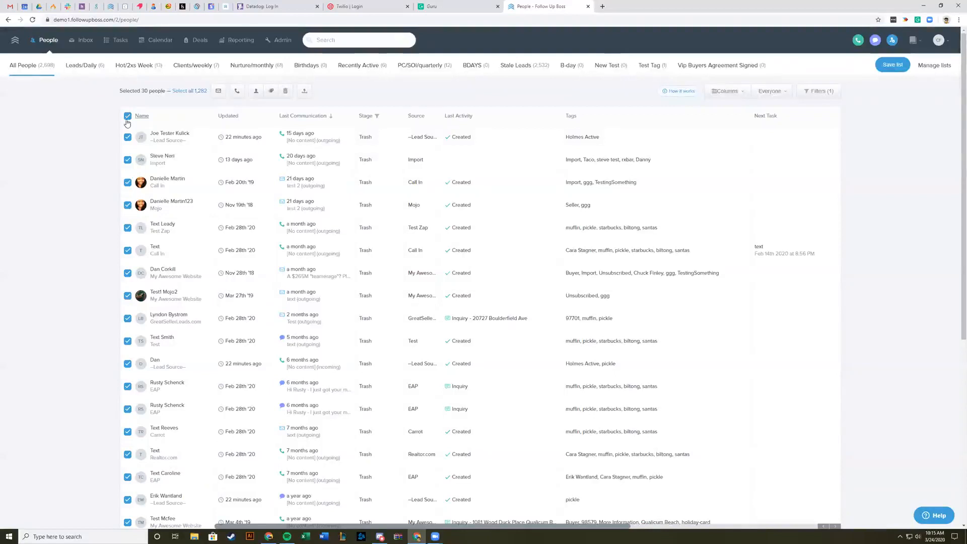
left_click(236, 91)
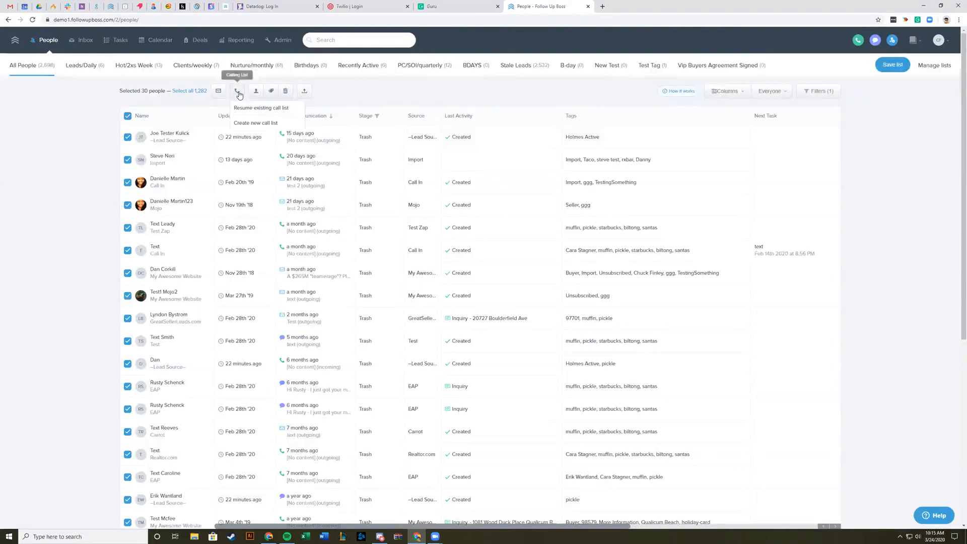
left_click(252, 126)
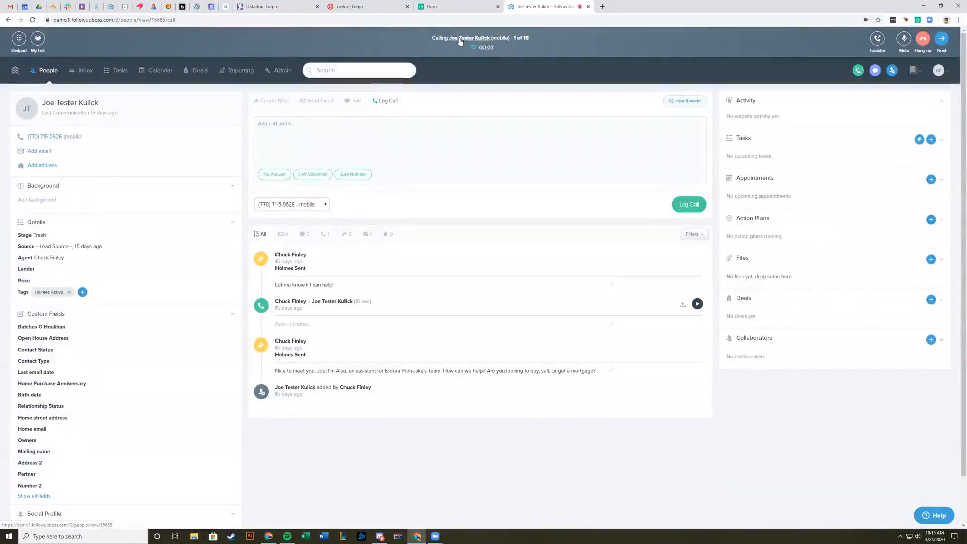
Step: Hang up the first call, advance to the next contact in the call list and end that call as well
left_click(923, 41)
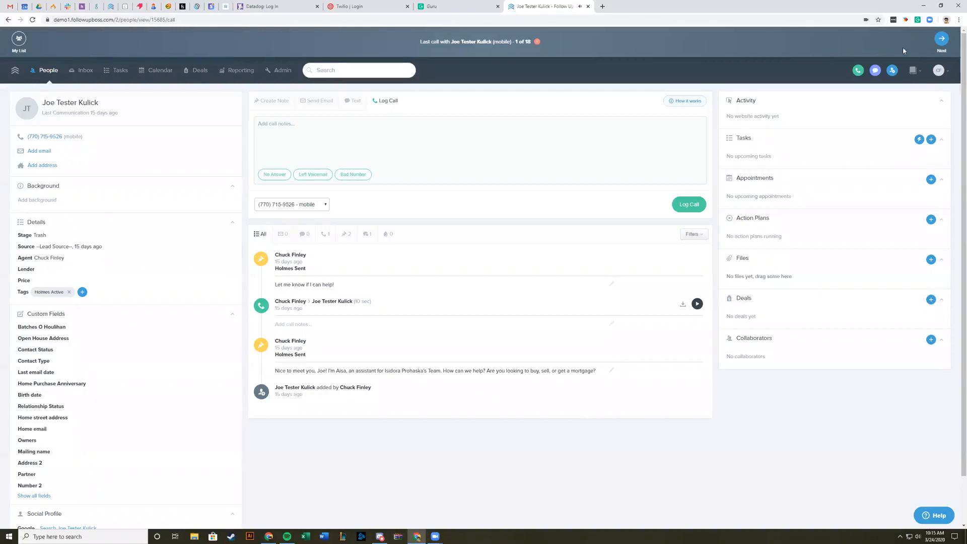
left_click(944, 44)
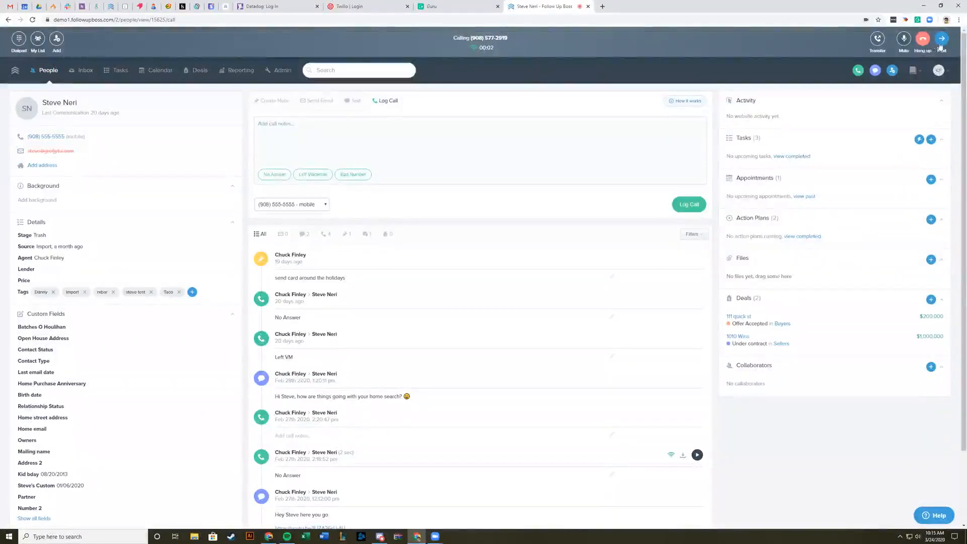
left_click(924, 44)
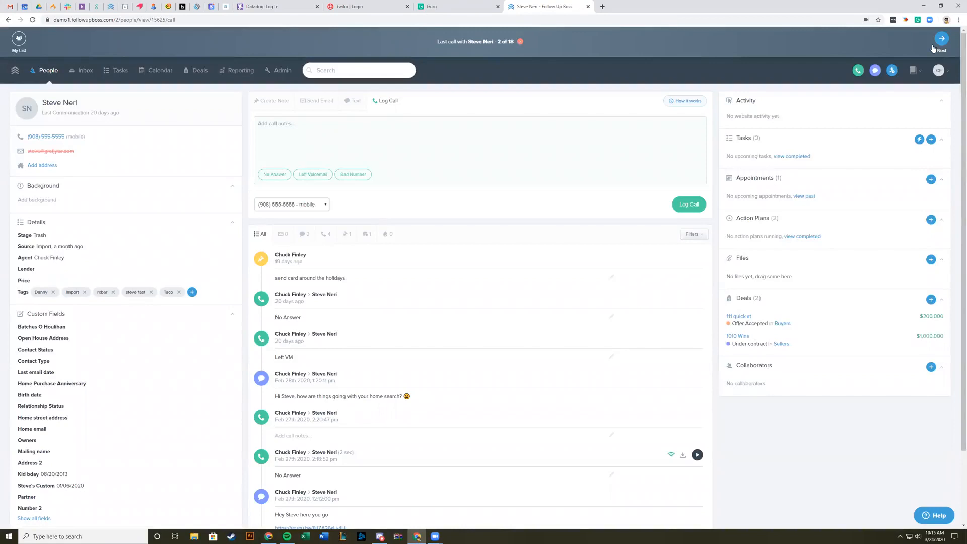
Step: Try selecting everyone in the Hot/2xs Week list, clear the selection and return to the All People list
left_click(48, 70)
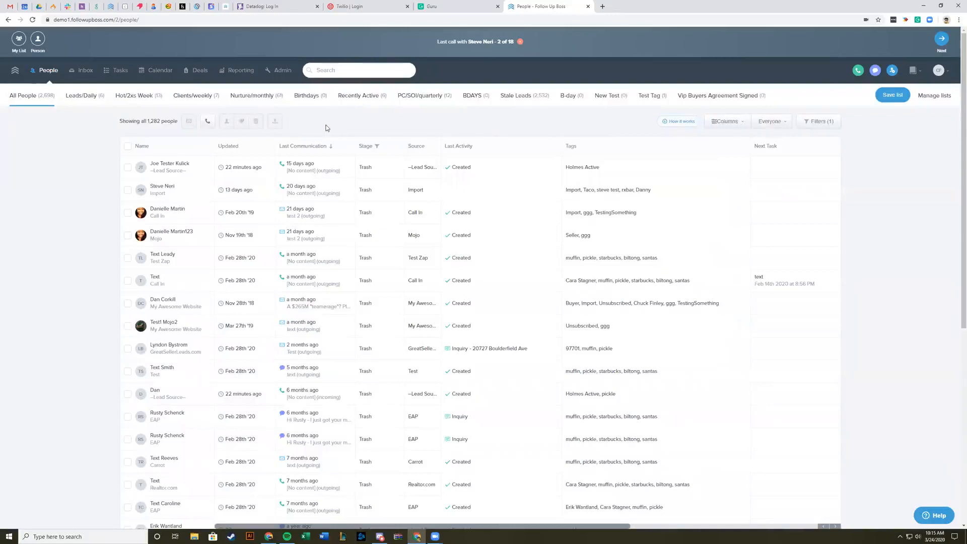
left_click(134, 96)
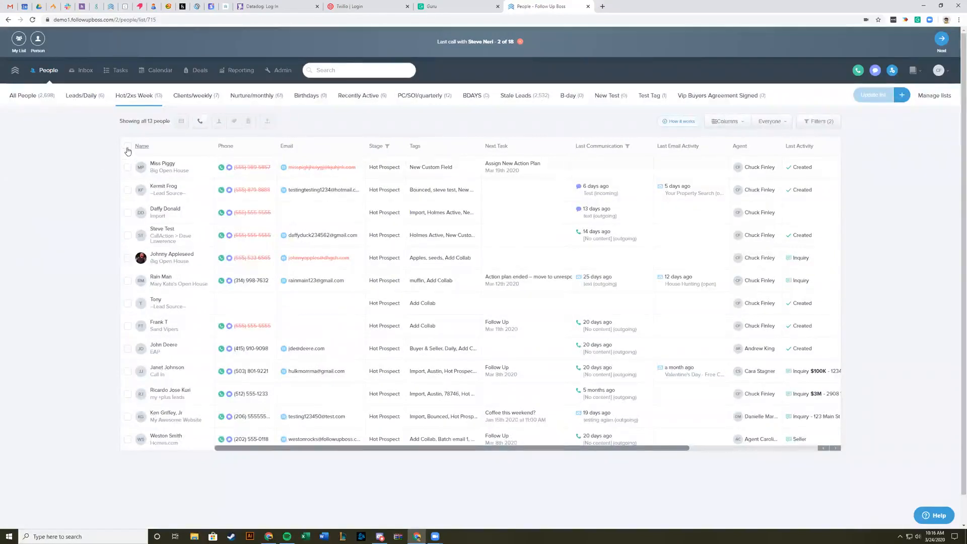
left_click(128, 147)
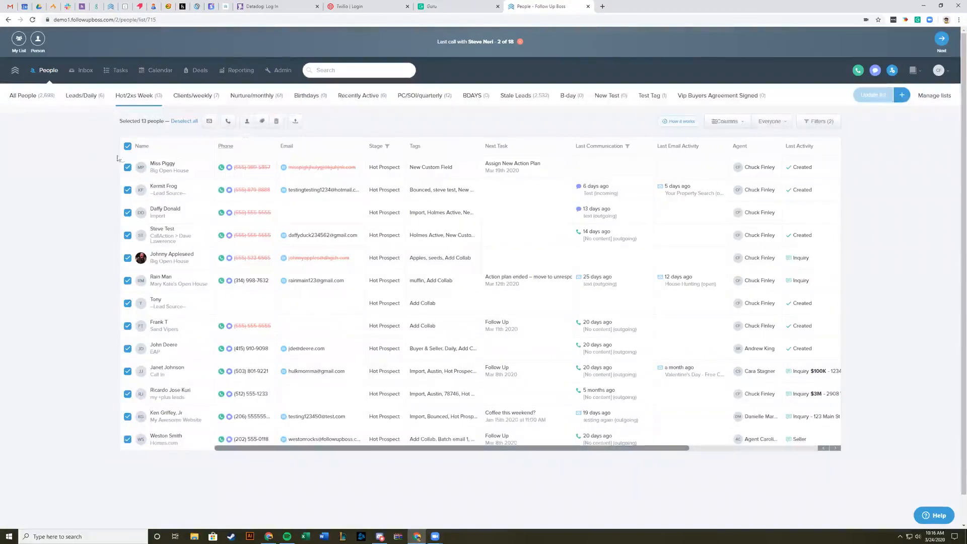
left_click(127, 147)
left_click(44, 71)
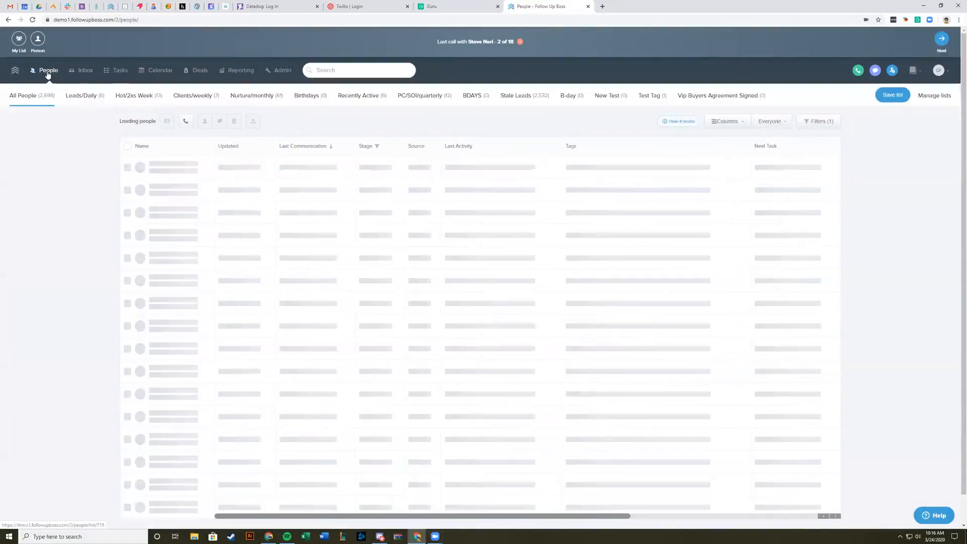
Step: Open the second contact suggested in the global search and call their mobile number
left_click(356, 73)
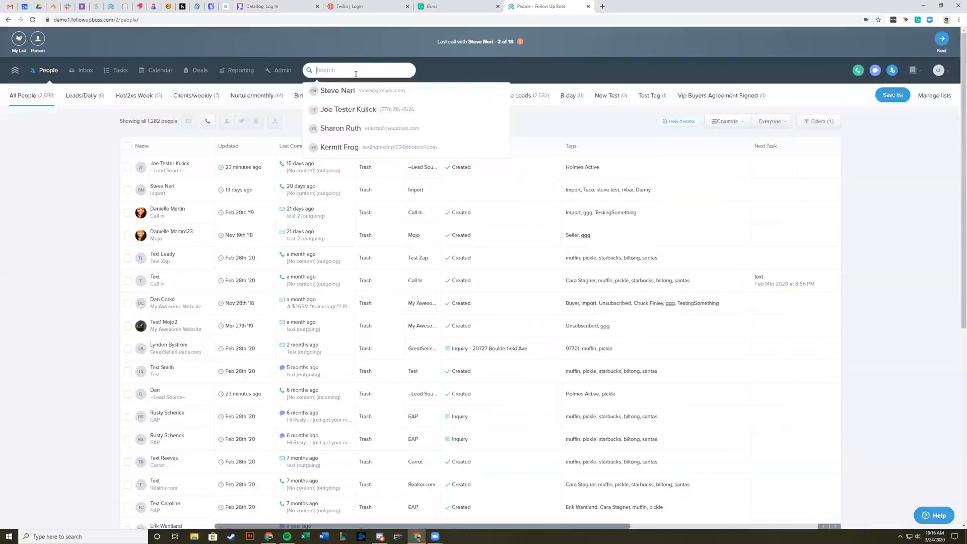
left_click(385, 110)
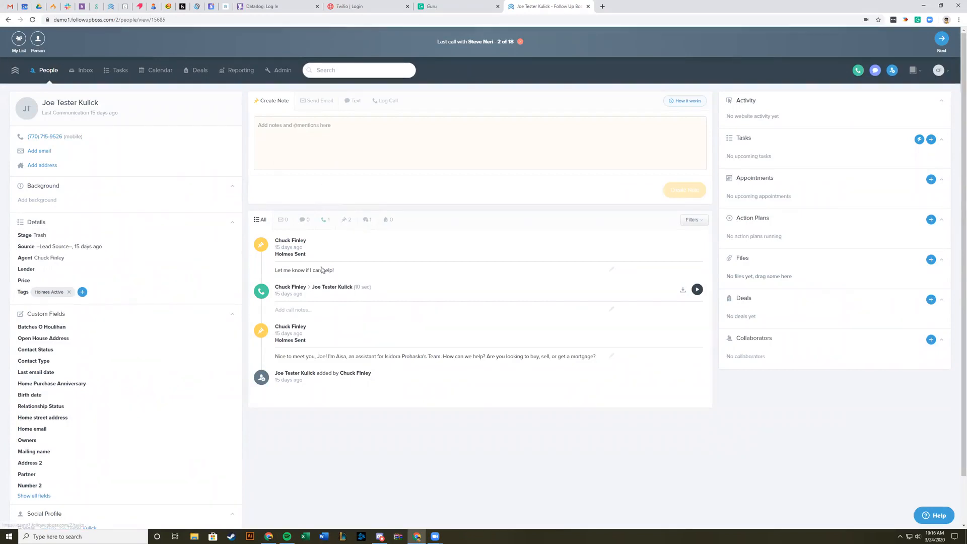
left_click(45, 137)
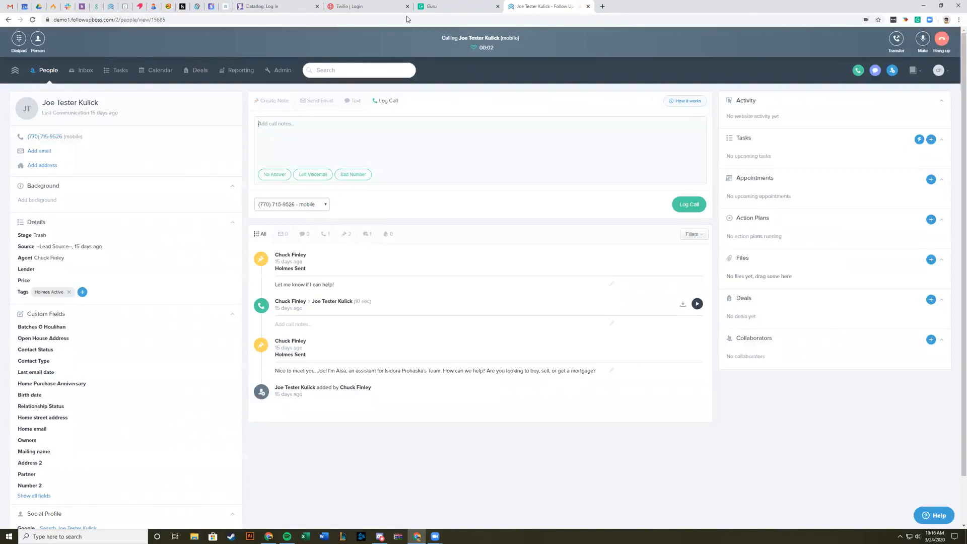
Step: View the team inboxes and members available for transferring the active call, and hang up
left_click(897, 44)
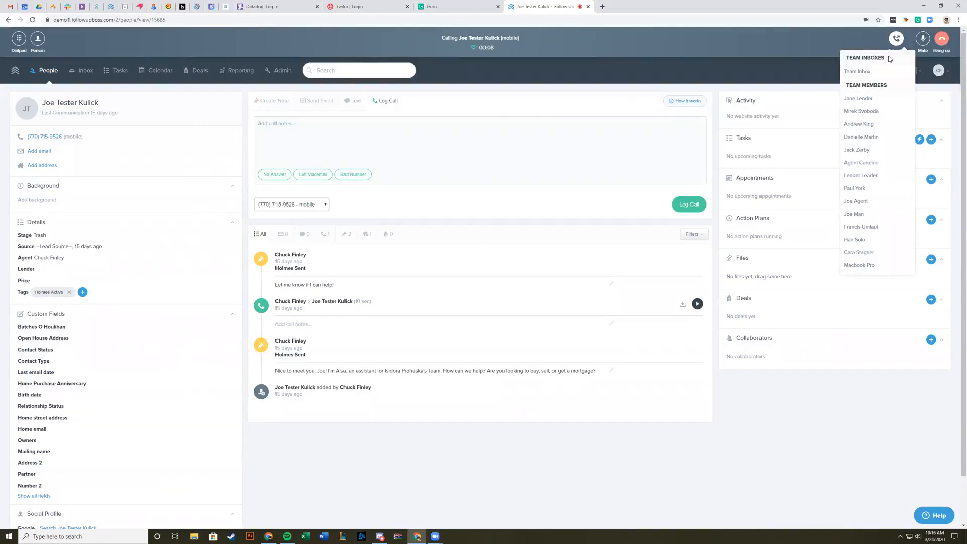
left_click(872, 130)
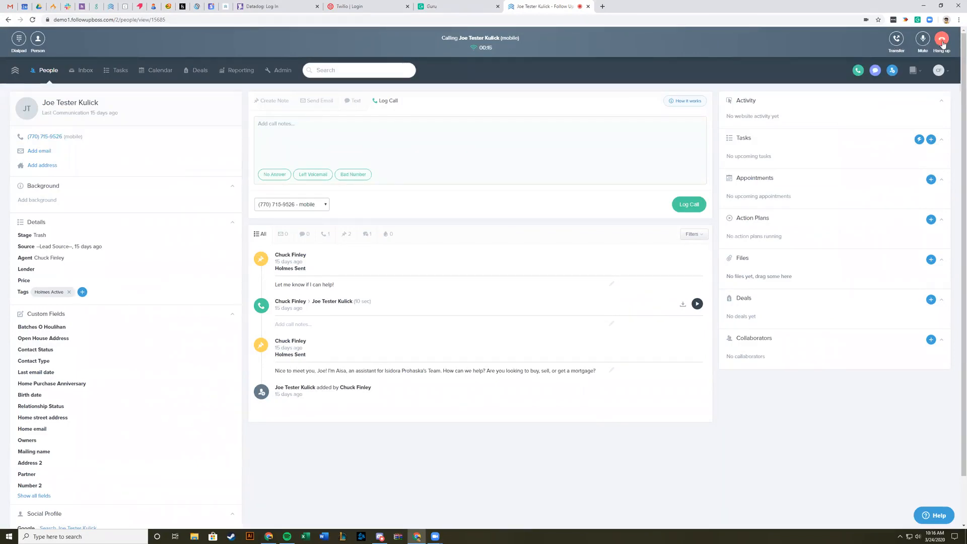
left_click(943, 44)
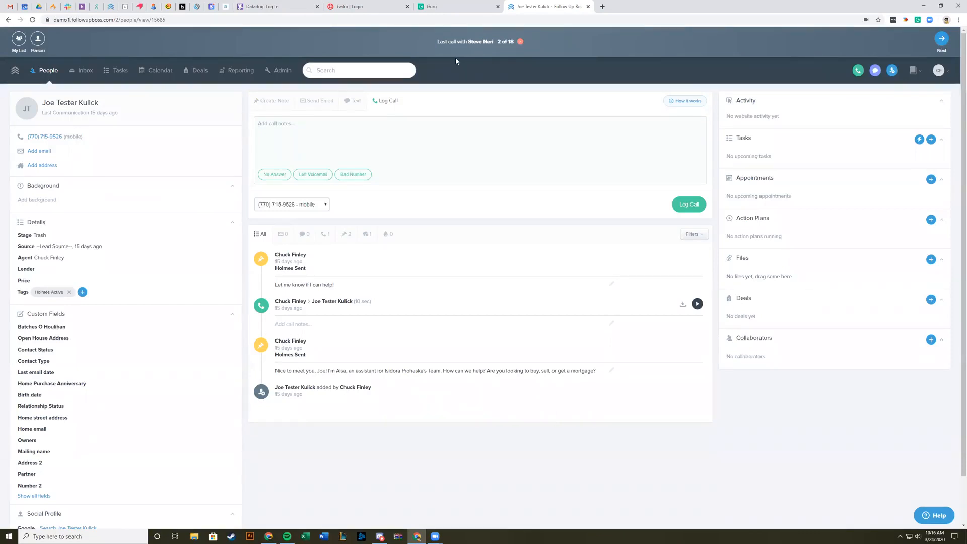
Step: Search for the test contact by name, open the record and call its opted-out mobile number
left_click(326, 70)
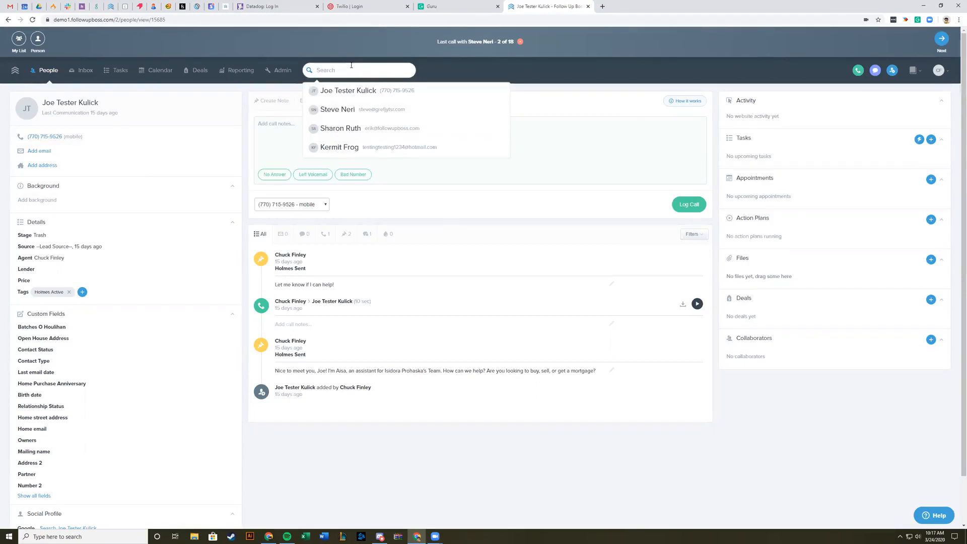
type("test erik")
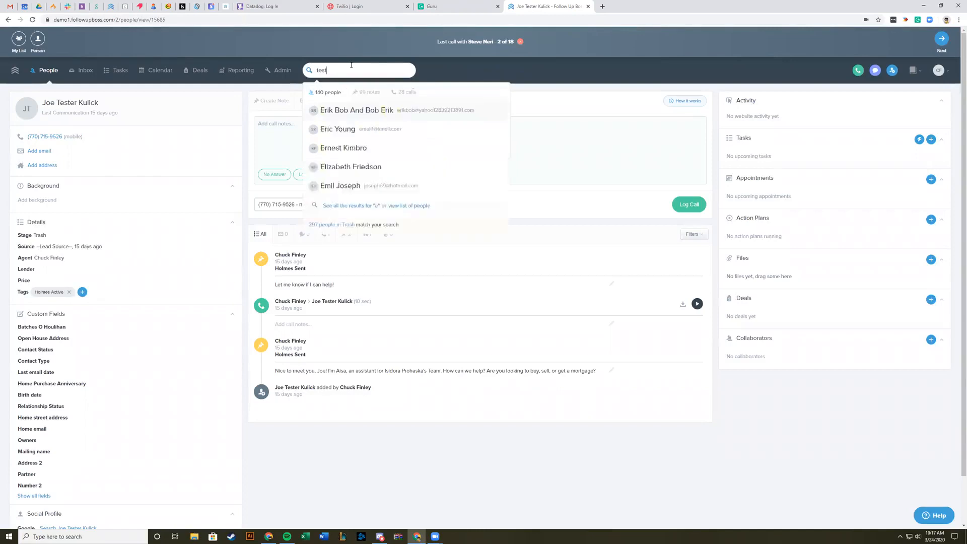
left_click(347, 129)
left_click(157, 164)
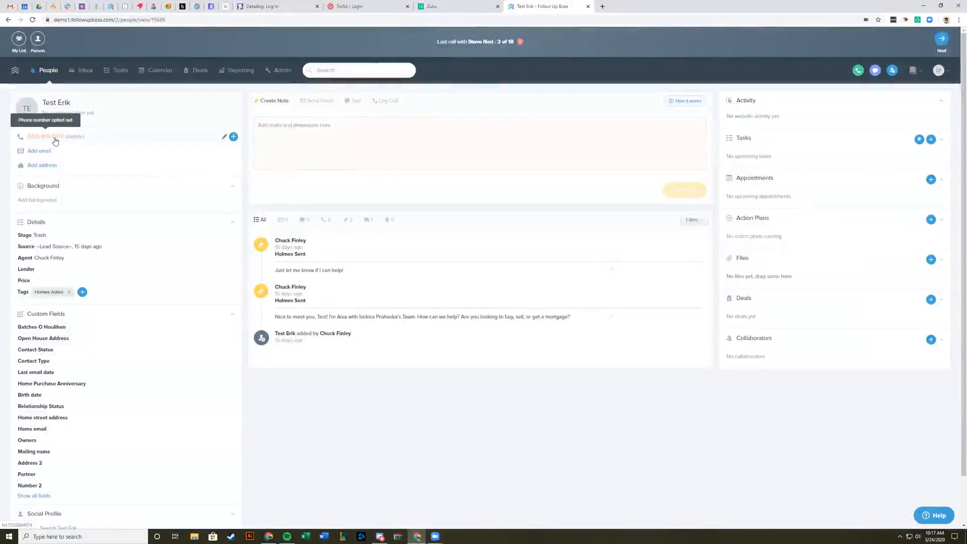
left_click(59, 140)
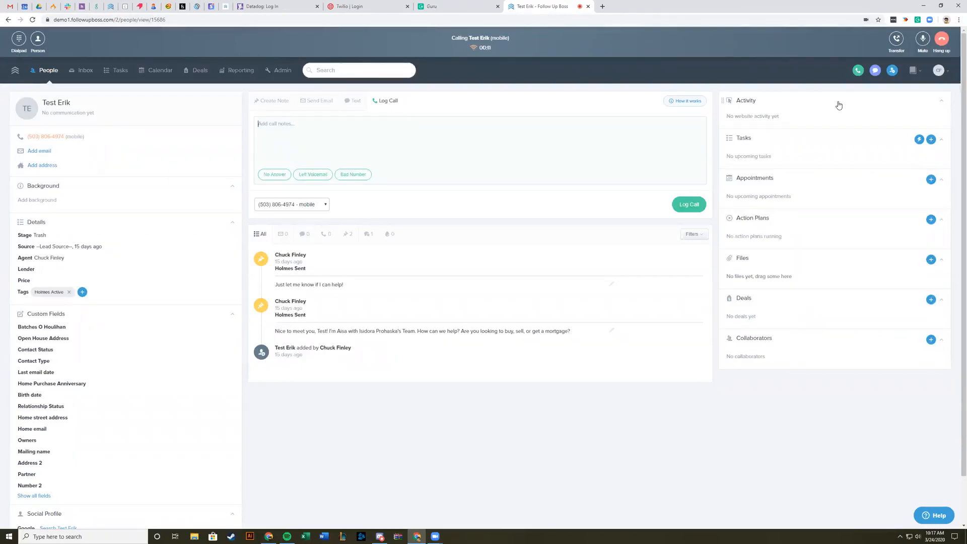
Step: Transfer the active call to the sixth listed team member, putting the contact on hold, and hang up
left_click(897, 41)
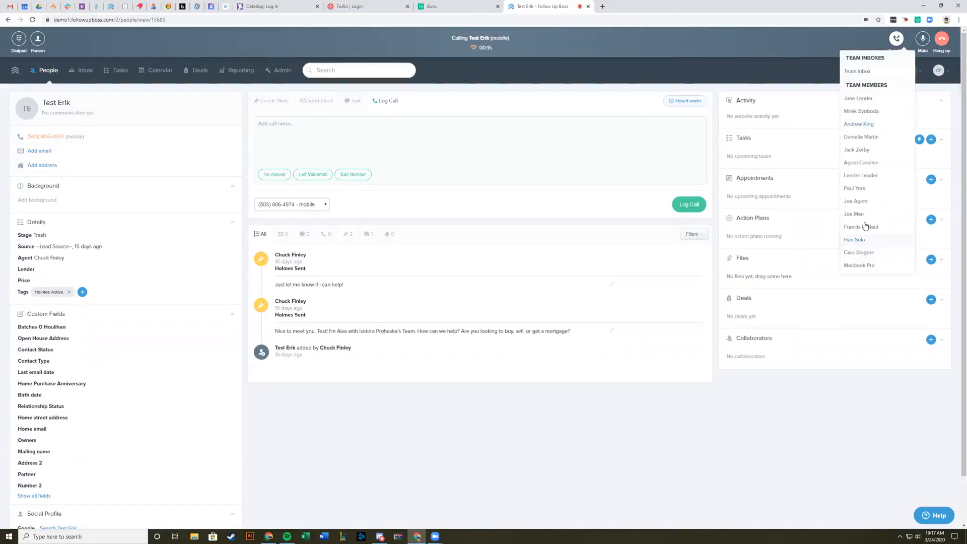
left_click(861, 163)
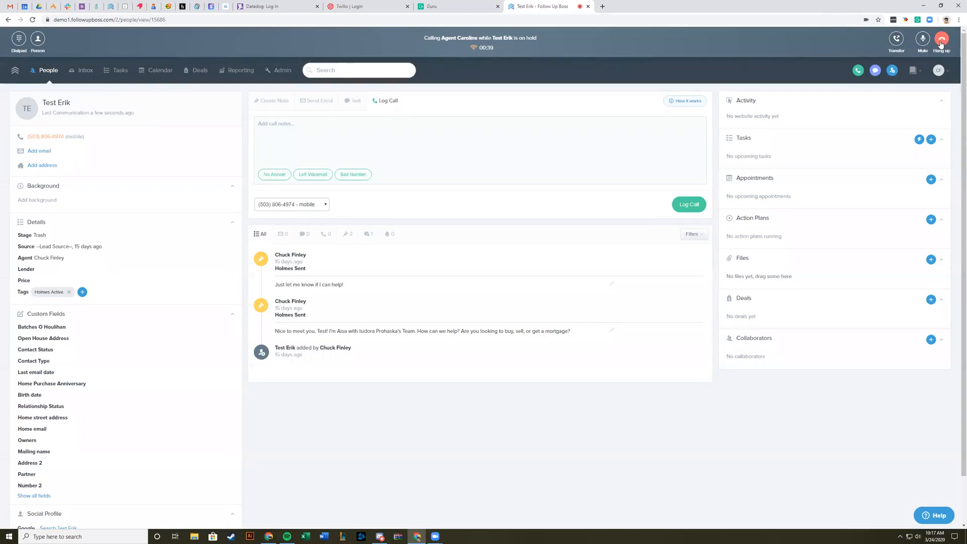
left_click(941, 44)
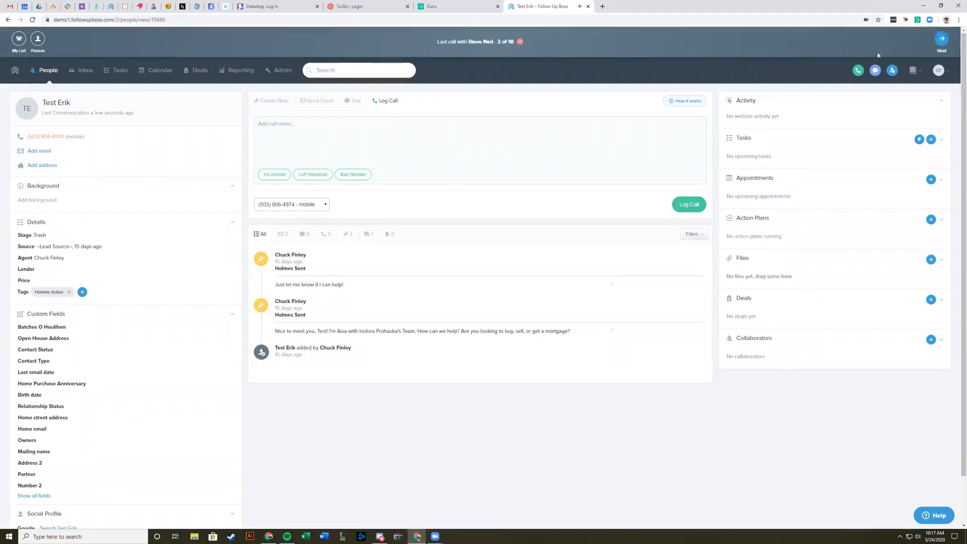
Step: End the call list session and view the recent contacts offered by the phone dialer
left_click(520, 41)
left_click(859, 42)
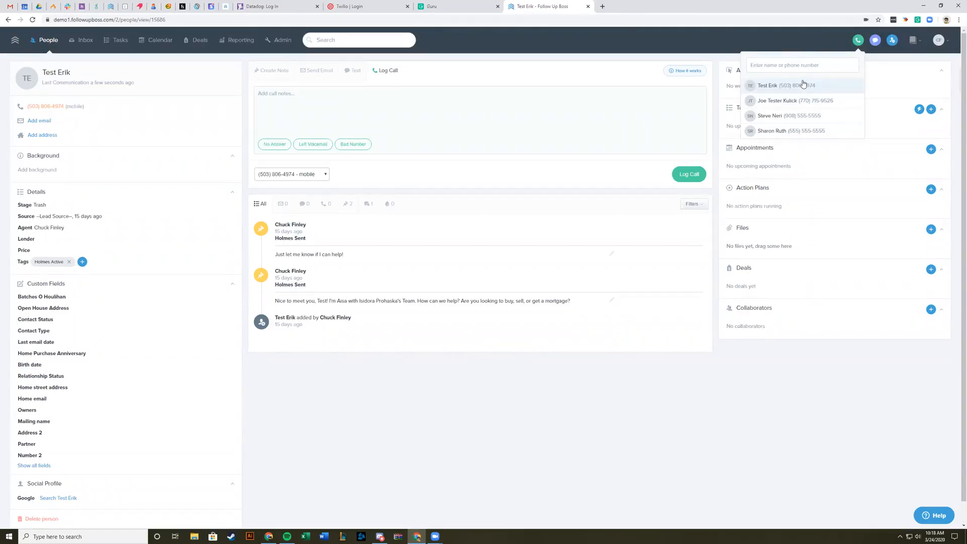
left_click(510, 384)
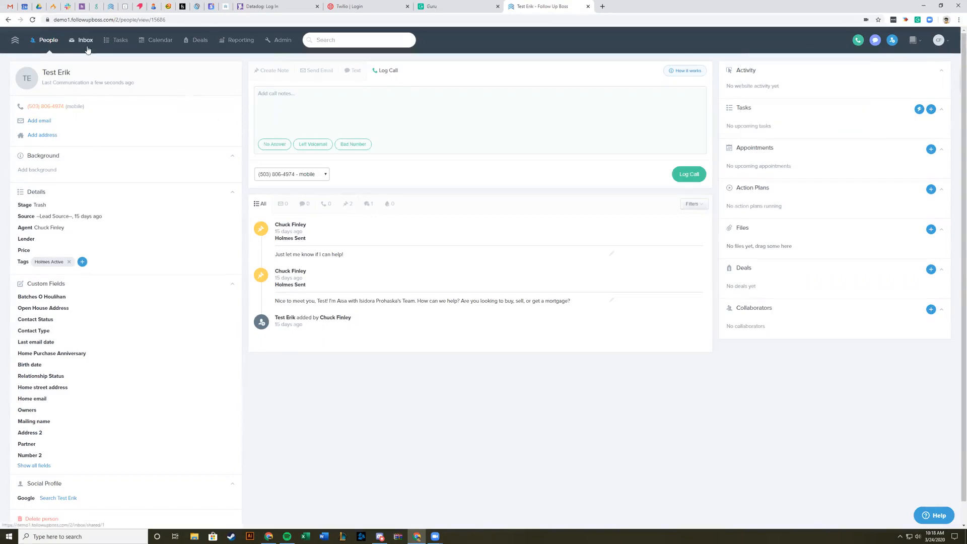
Step: Open the Company team inbox and load the team inbox creation page at /2/inbox/shared/new
left_click(86, 42)
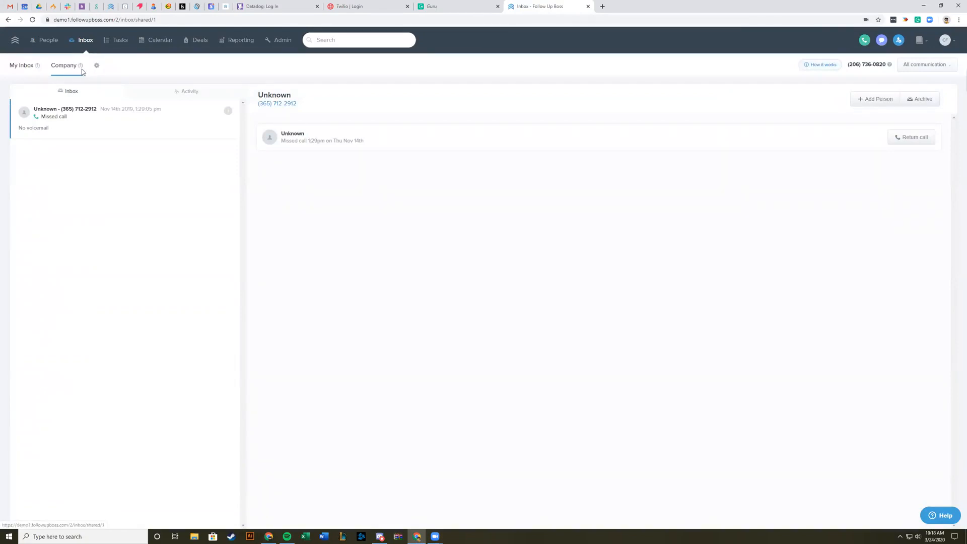
left_click(153, 20)
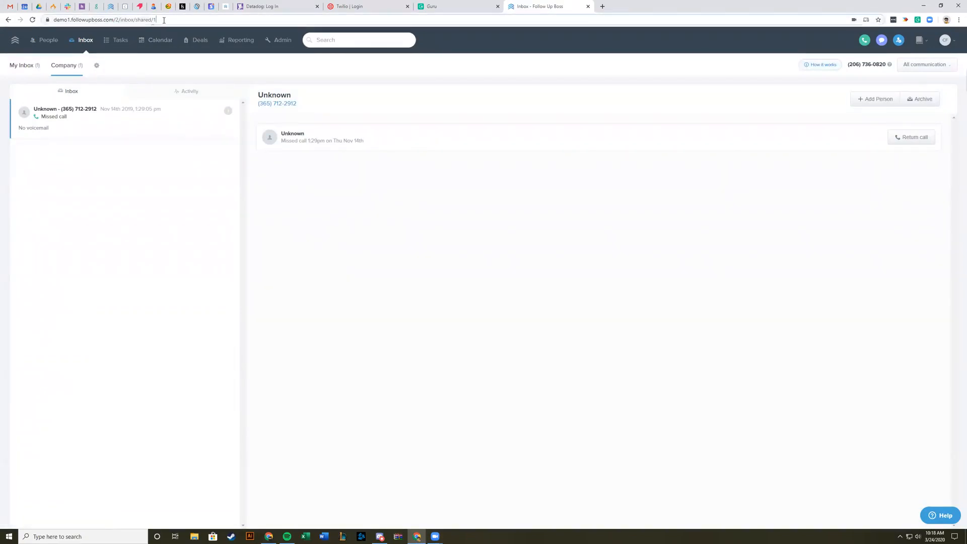
key("Return")
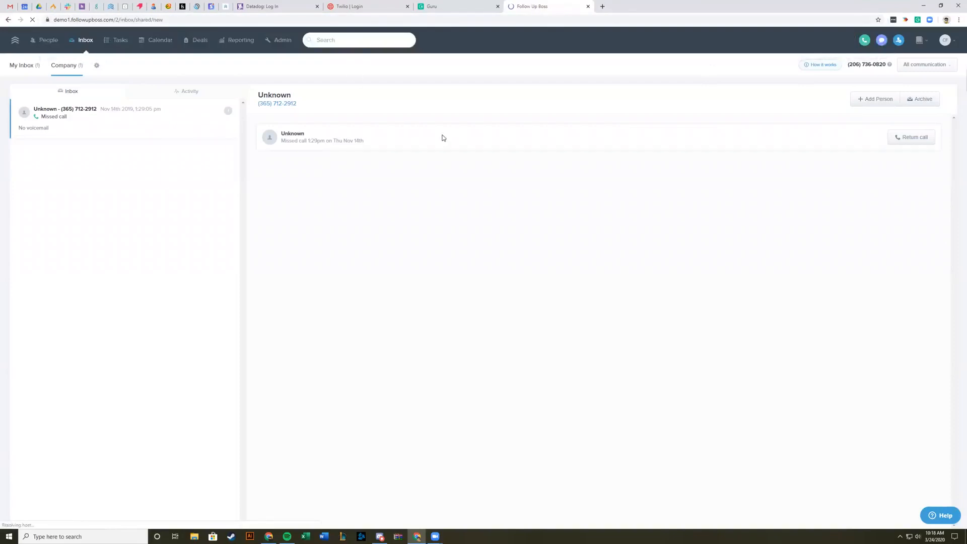
Step: Name the new team inbox Test and give access to the first listed member and the first two members with the calling add-on
type("Test")
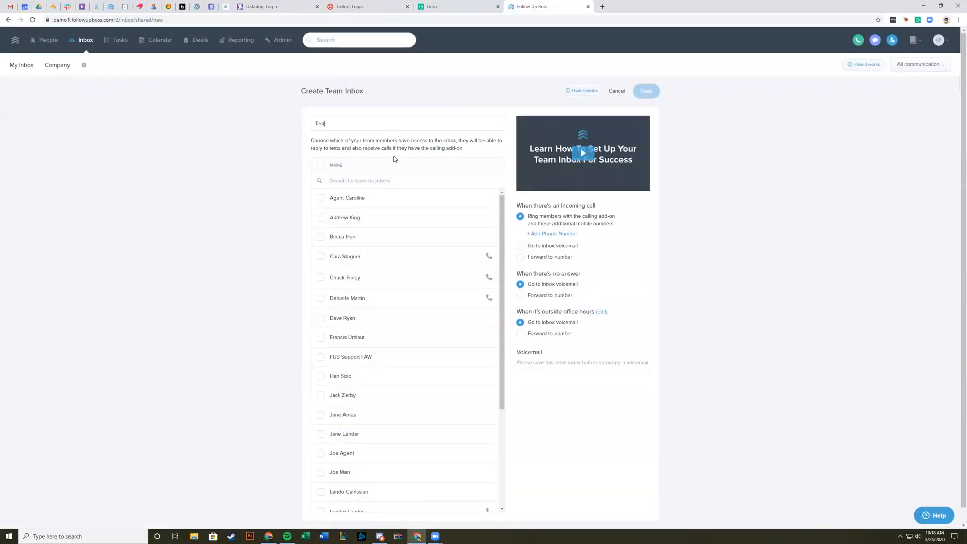
left_click(335, 198)
left_click(338, 264)
left_click(335, 279)
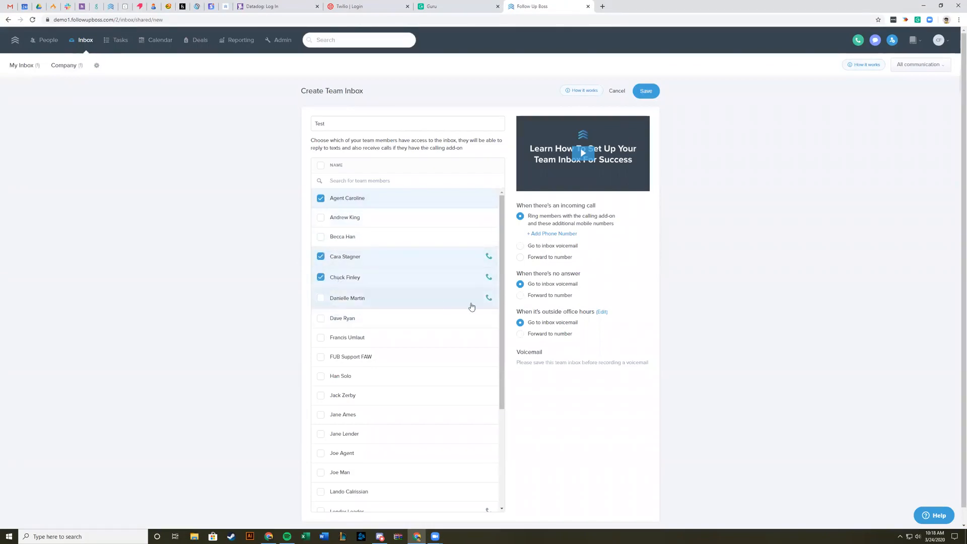
Step: Save the Test team inbox and open the admin page for managing phone numbers
left_click(650, 94)
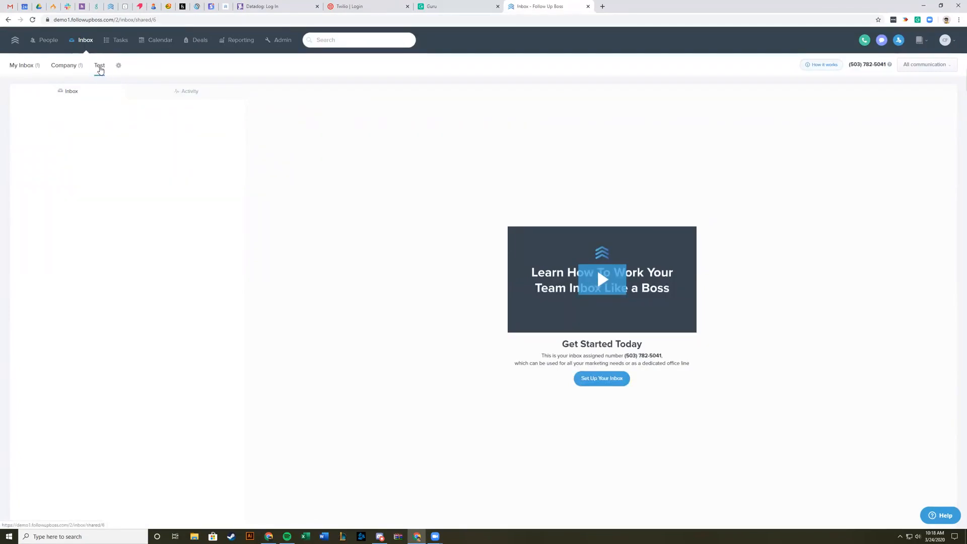
left_click(281, 40)
left_click(368, 67)
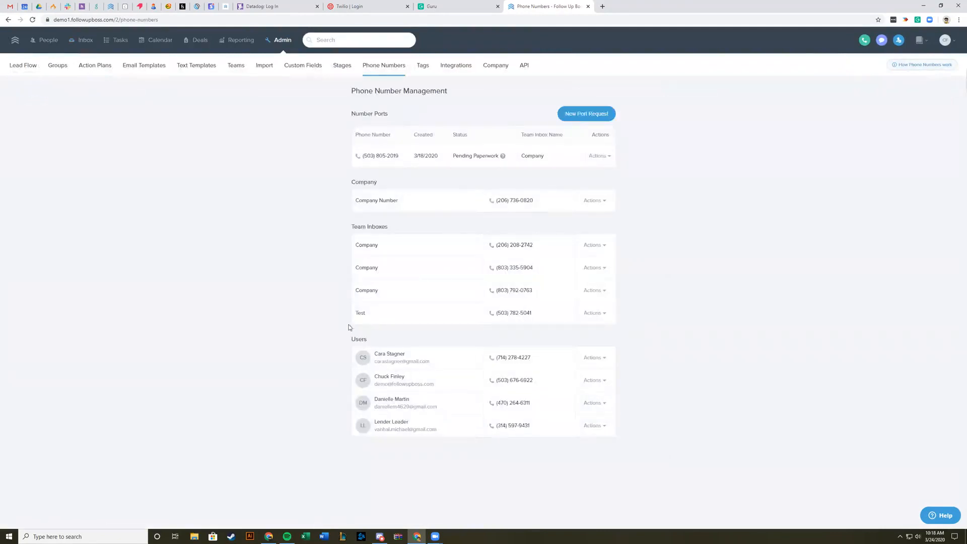
Step: View the actions available for the Test inbox's phone number, and return to the Test team inbox
double_click(360, 313)
left_click(362, 316)
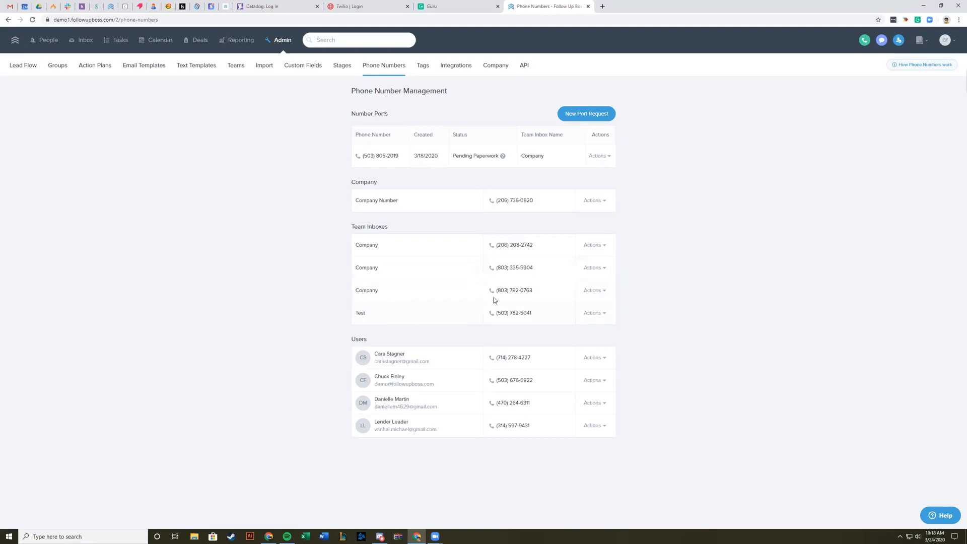
left_click(596, 314)
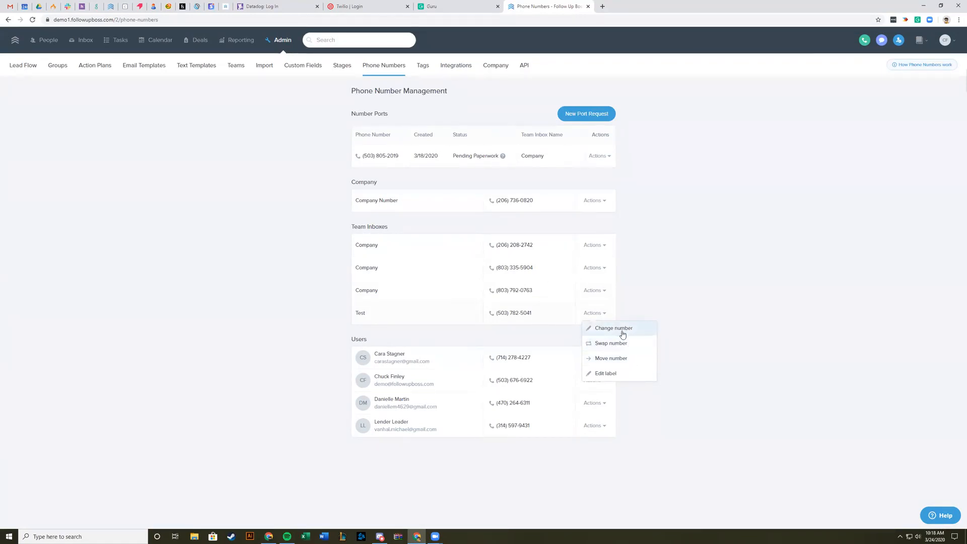
left_click(76, 40)
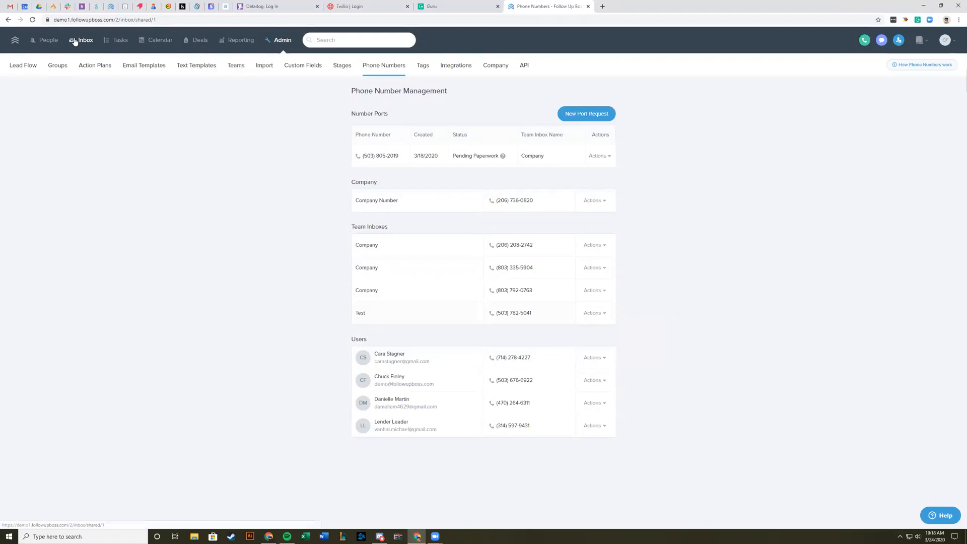
left_click(100, 68)
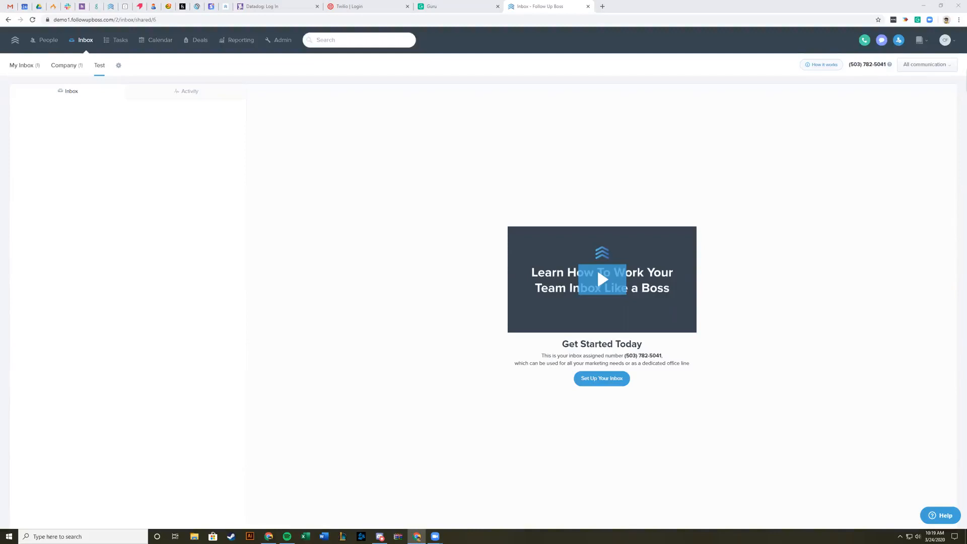
Step: Switch to the Success Dashboard, enable the New Team Inbox feature flag, and reopen the inbox in Follow Up Boss
left_click(153, 6)
left_click(534, 219)
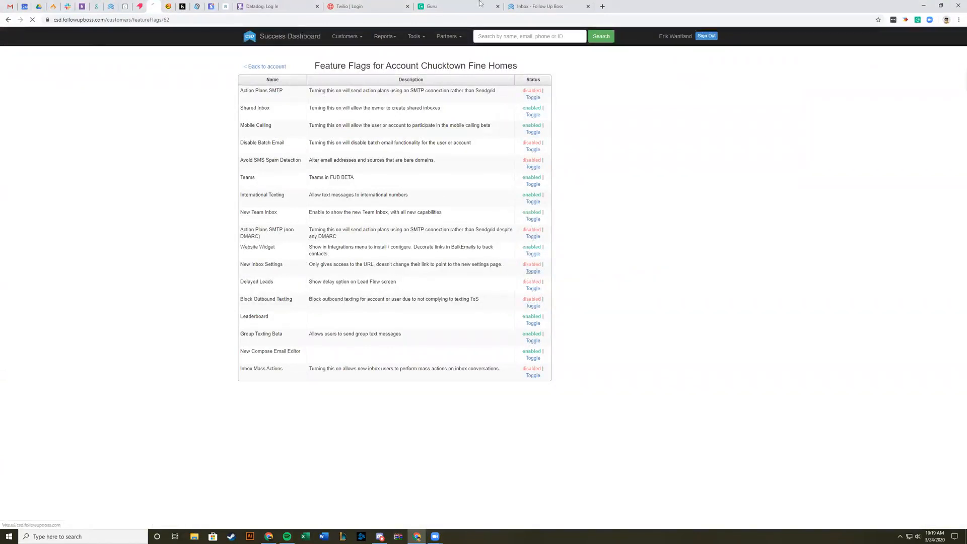
left_click(537, 6)
left_click(48, 42)
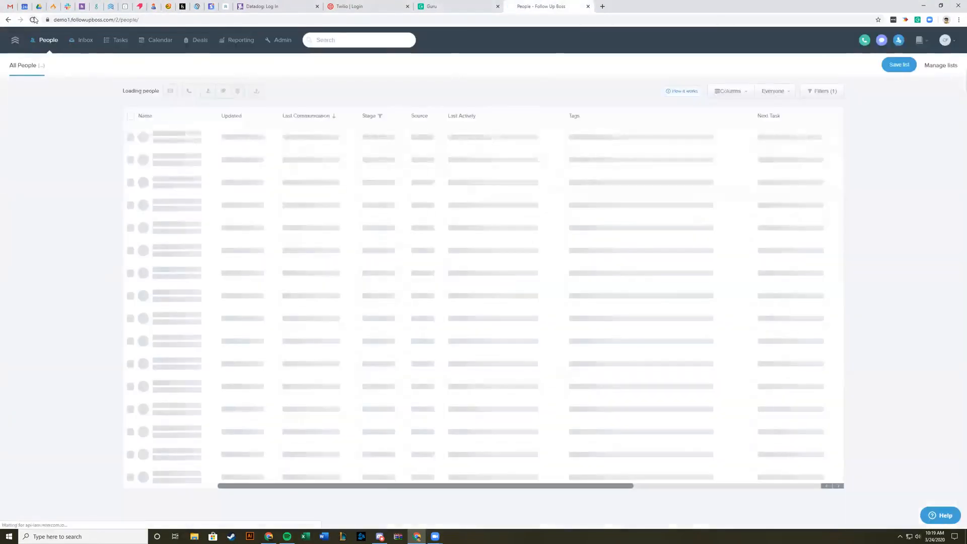
left_click(84, 41)
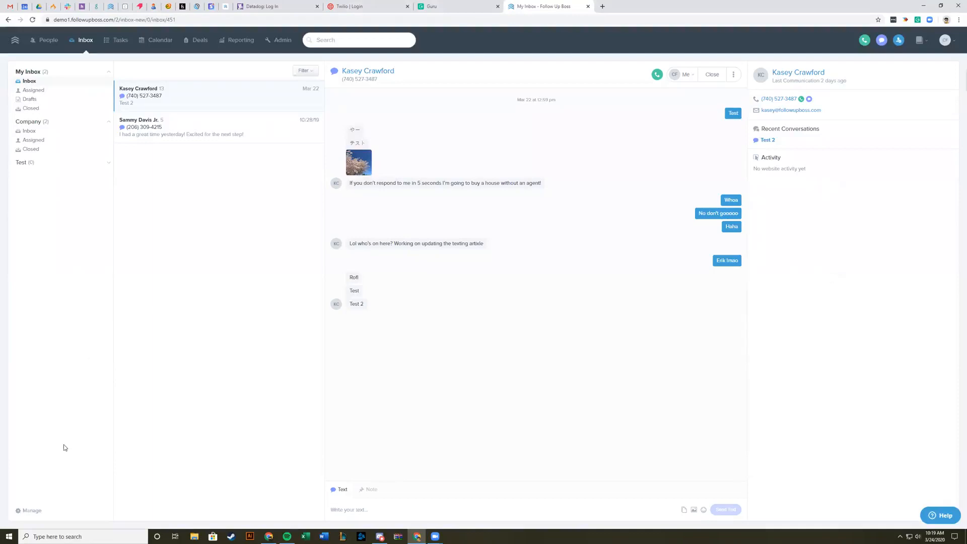
Step: Open the Company team inbox's settings from inbox management and review its incoming call and email connection options
left_click(33, 511)
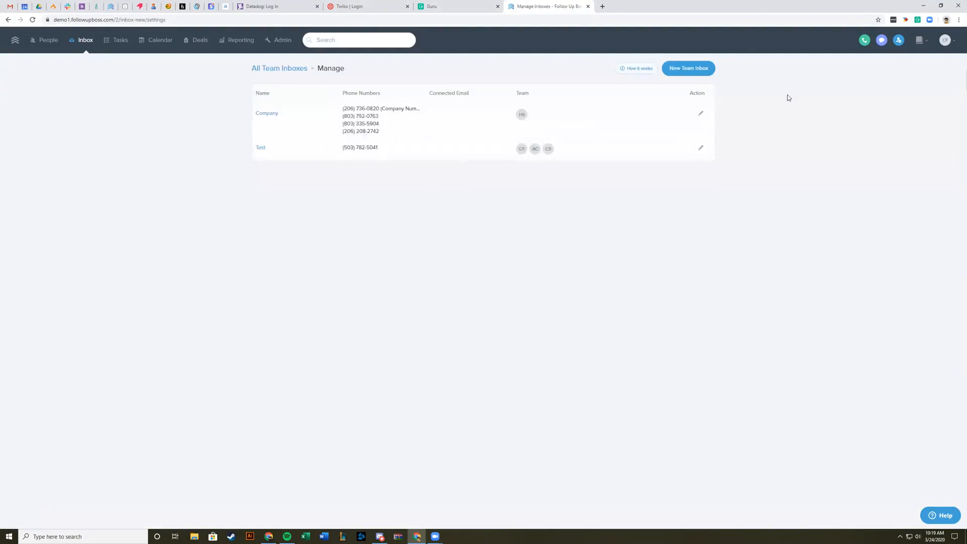
left_click(701, 113)
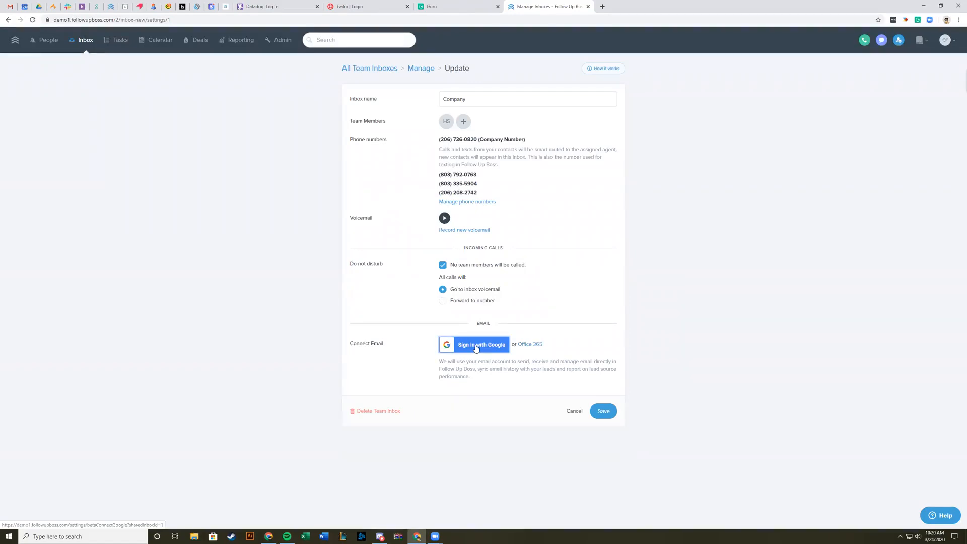
left_click(476, 348)
left_click(485, 309)
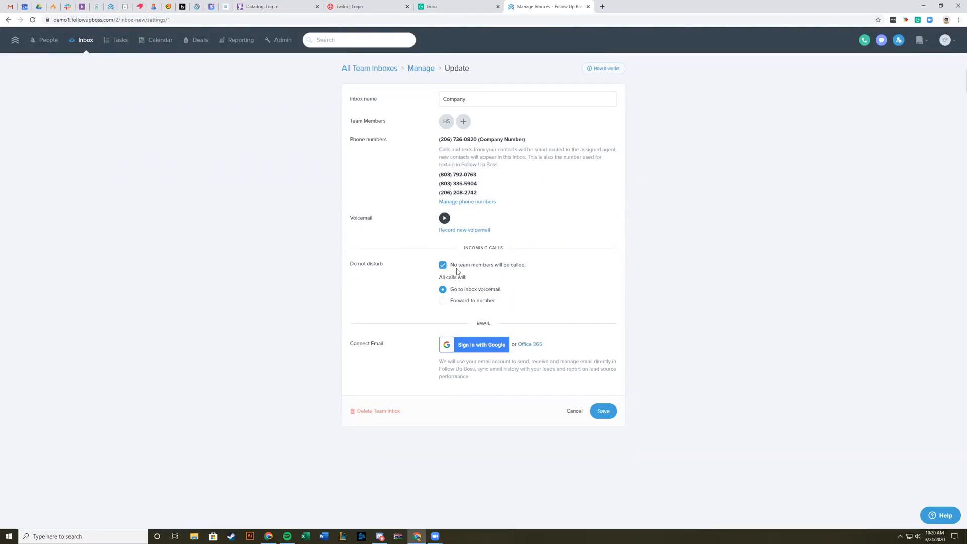
Step: Return to the inbox and view the team inboxes and users available for assigning the open conversation
left_click(83, 40)
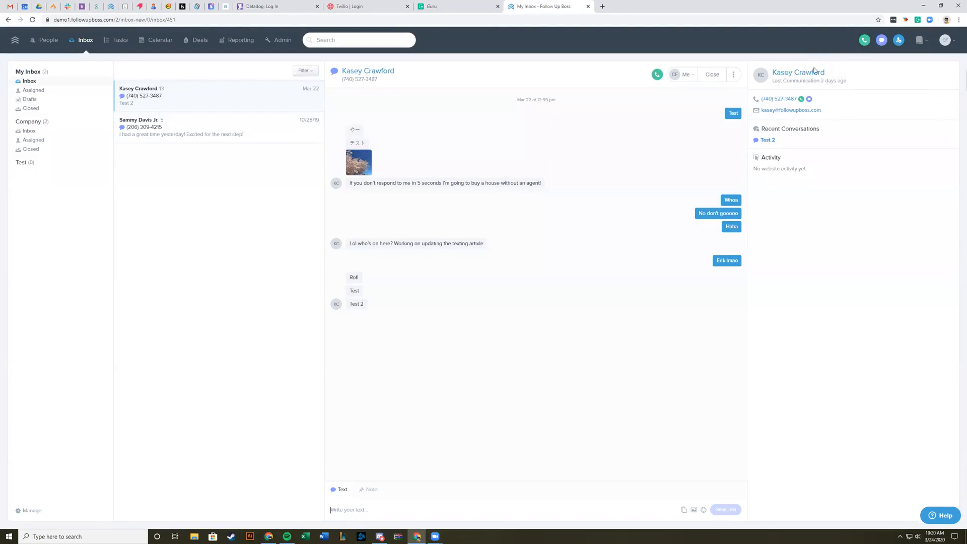
mouse_move(847, 84)
left_click(686, 77)
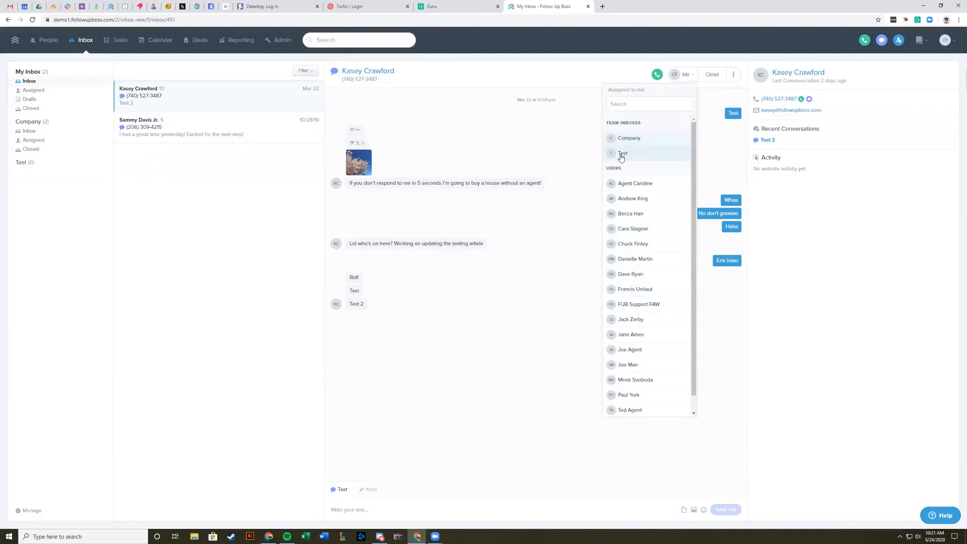
left_click(868, 287)
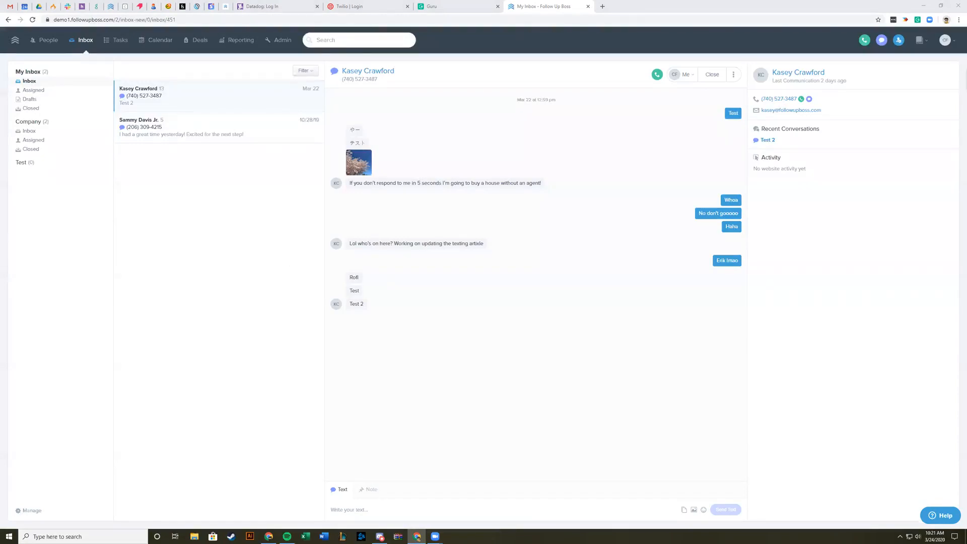
Step: Open the calling report and view the definitions of the Connected and Conversations columns
left_click(249, 40)
left_click(150, 67)
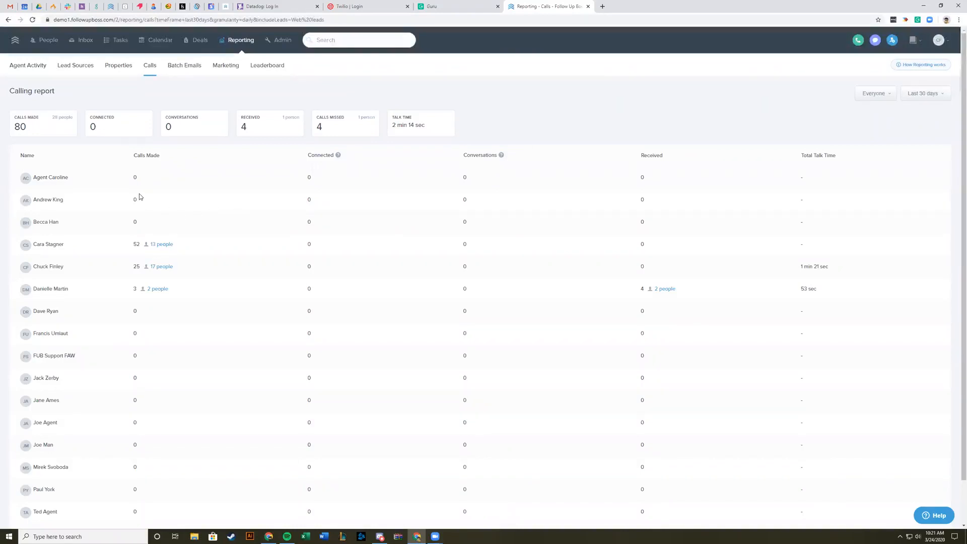
mouse_move(338, 157)
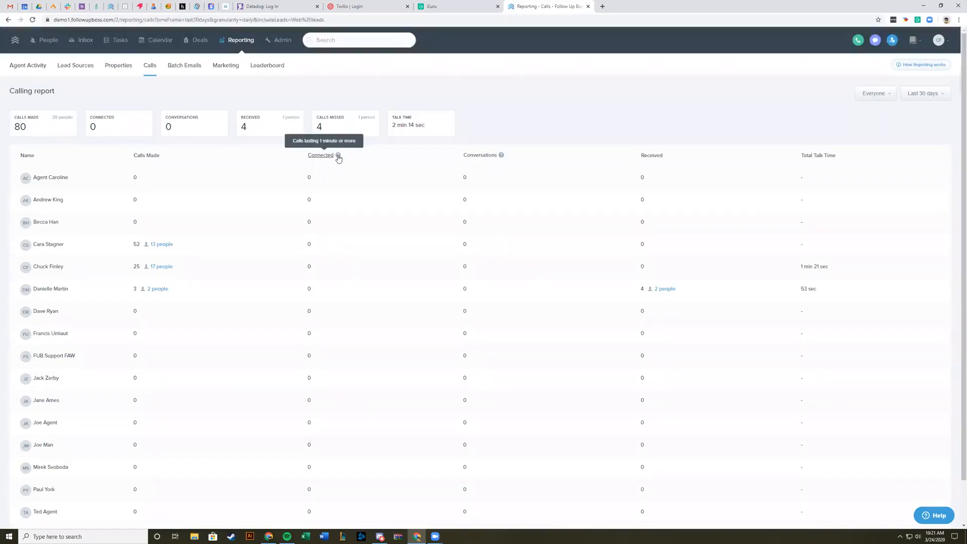
mouse_move(502, 157)
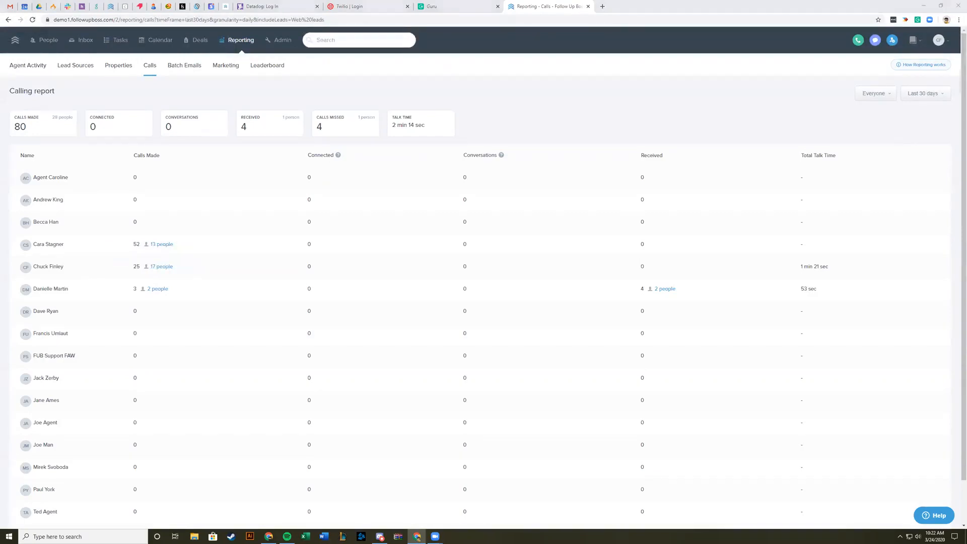
Step: View the time frames offered for the calling report, and open the Leaderboard report
left_click(927, 94)
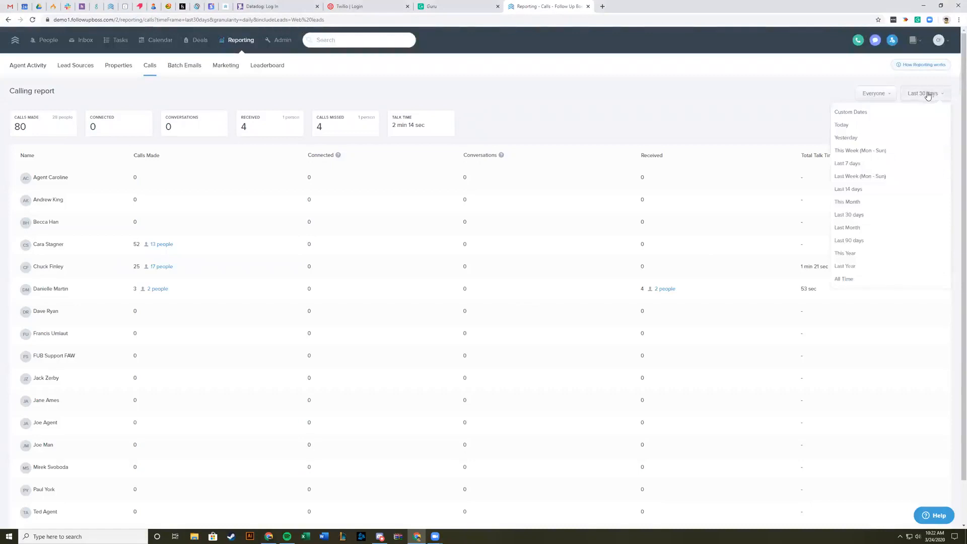
left_click(648, 90)
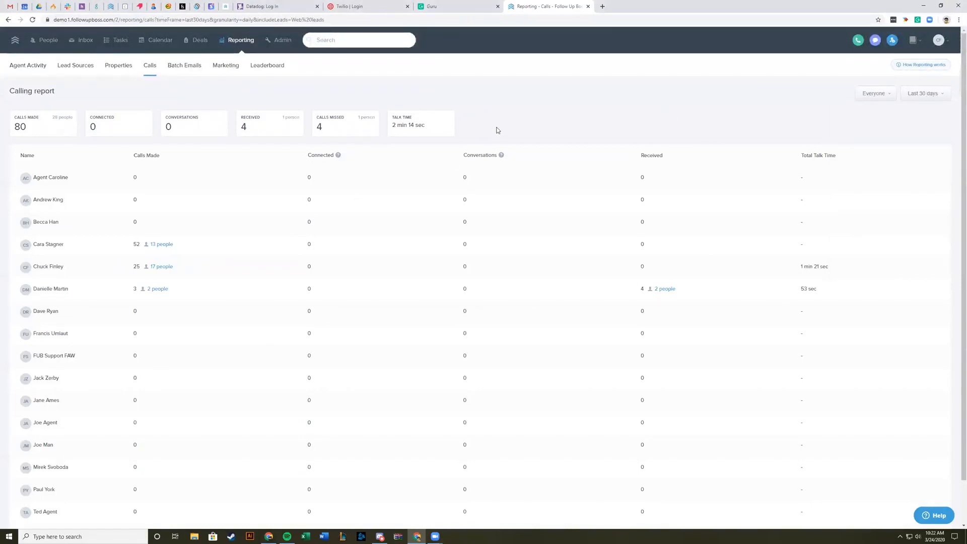
left_click(262, 72)
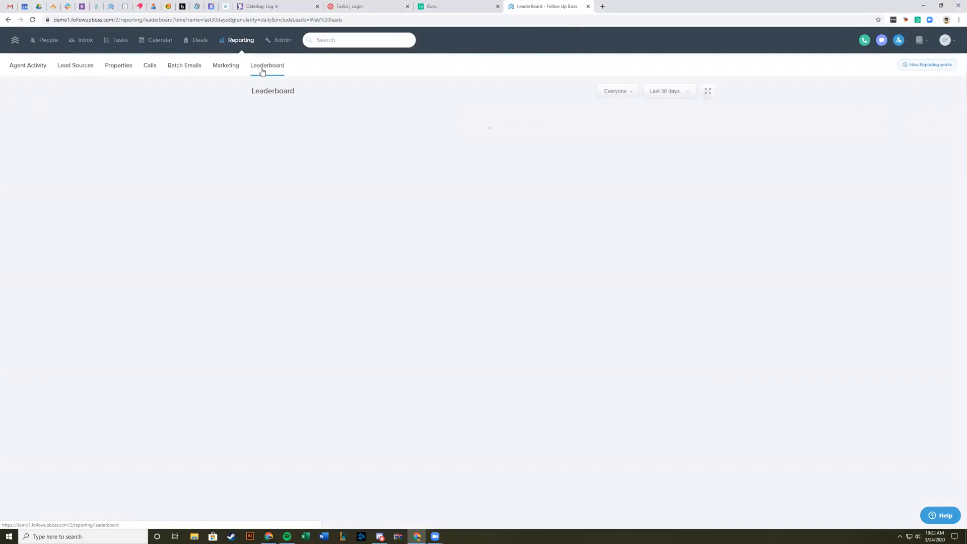